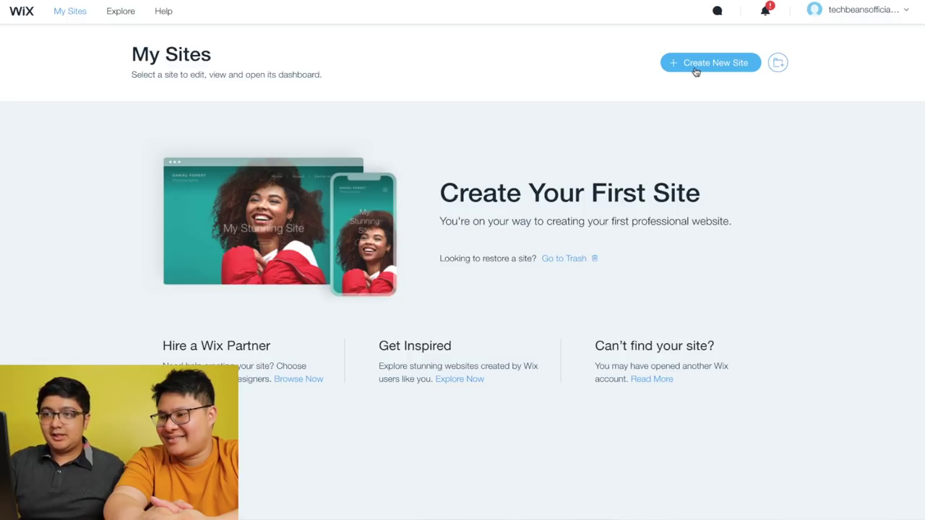
- Start creating a new site from the empty My Sites dashboard
left_click(695, 67)
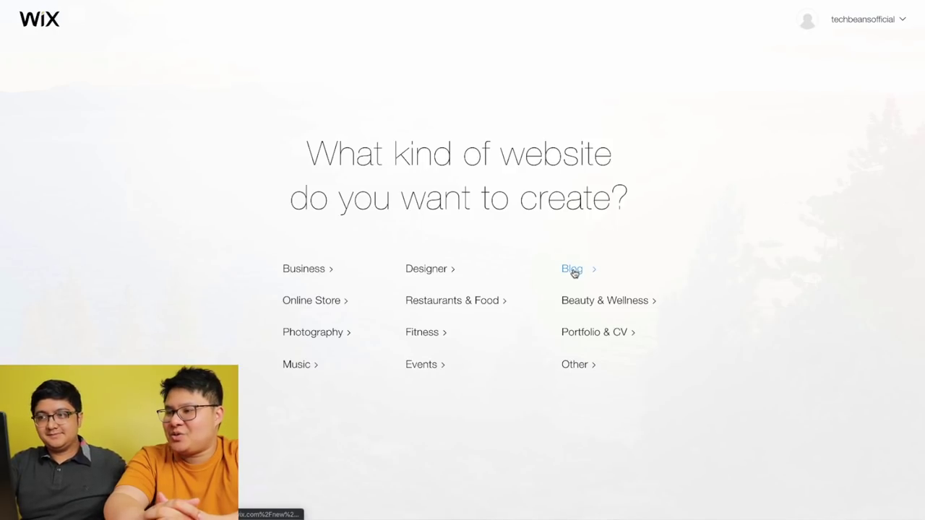
- Choose Blog as the website type and let Wix ADI build the site
left_click(574, 272)
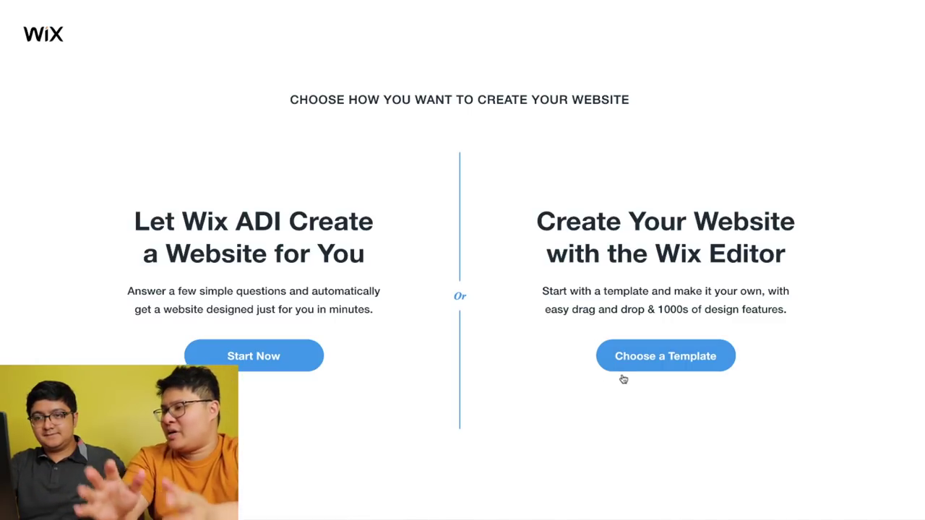
left_click(282, 368)
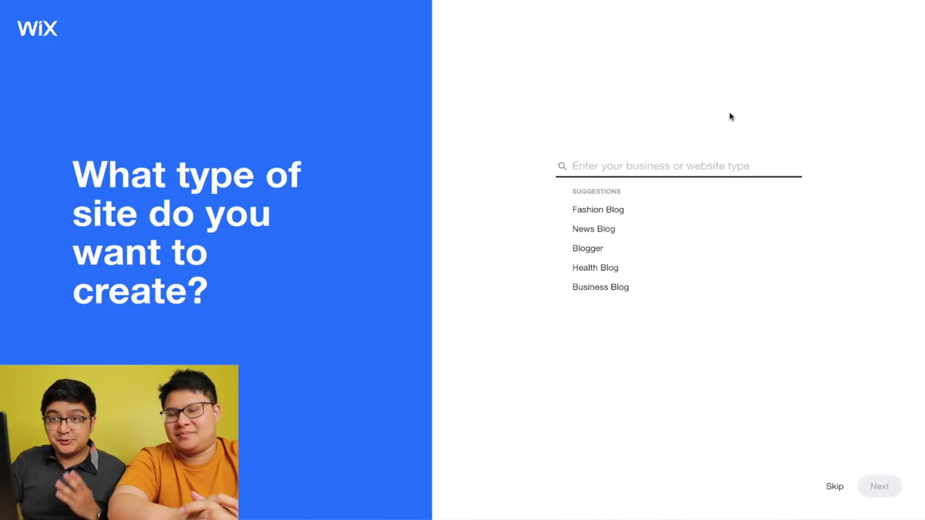
- Search 'vlo' for a vlogger site type, drop Paid Plans and add Online Store
left_click(714, 167)
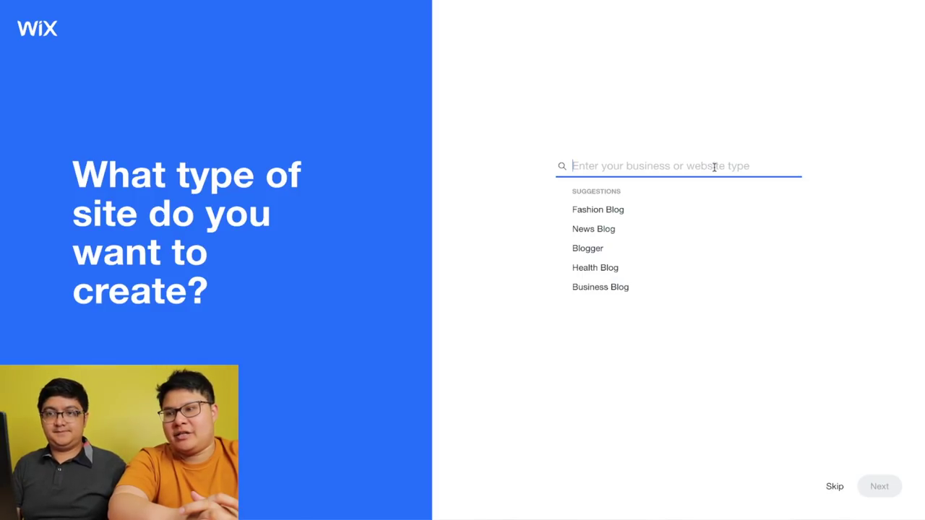
type("vlo")
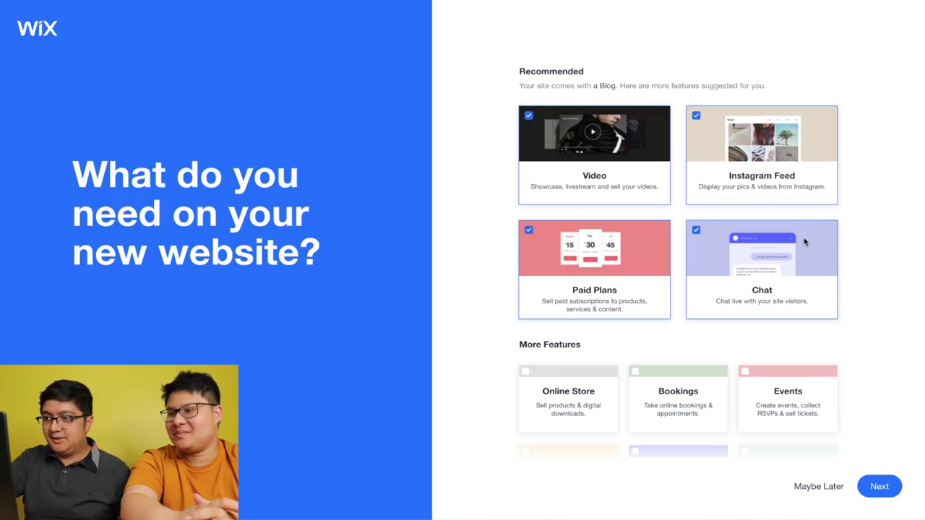
scroll(802, 242, "down", 2)
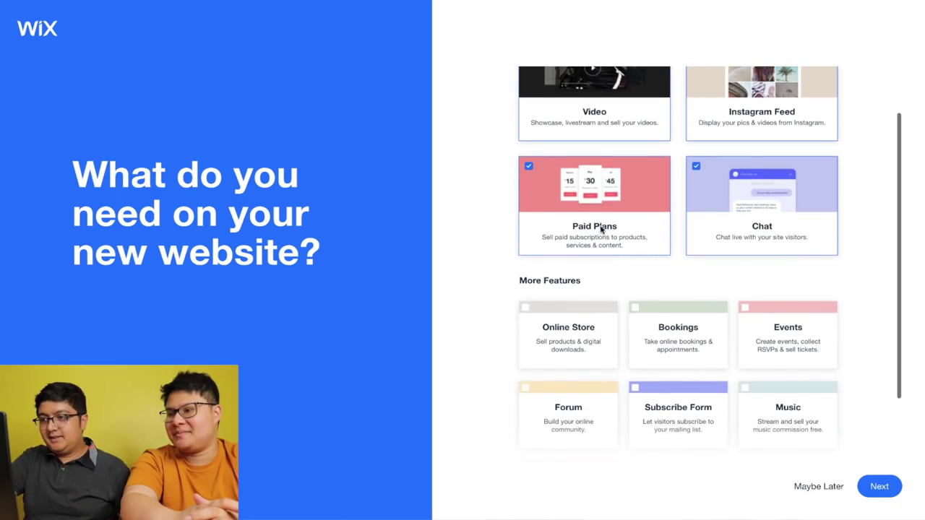
left_click(603, 233)
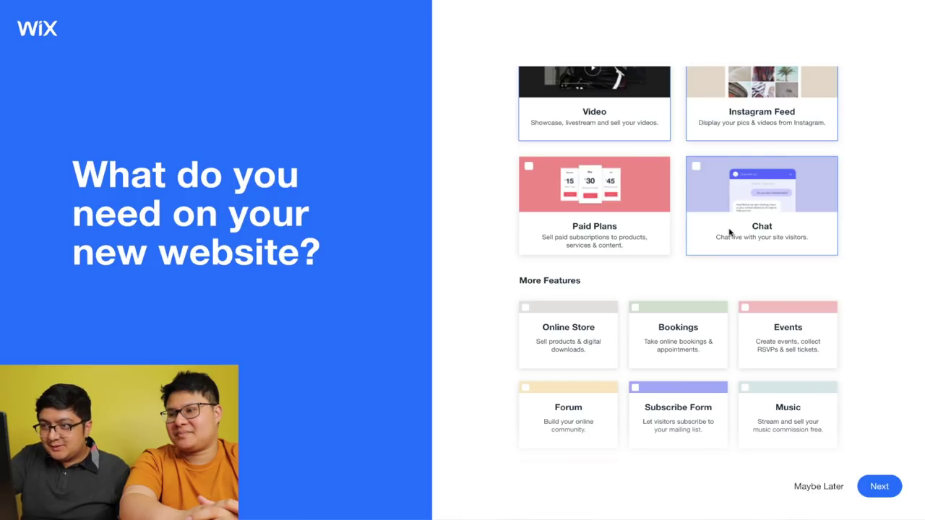
scroll(729, 231, "down", 2)
left_click(571, 249)
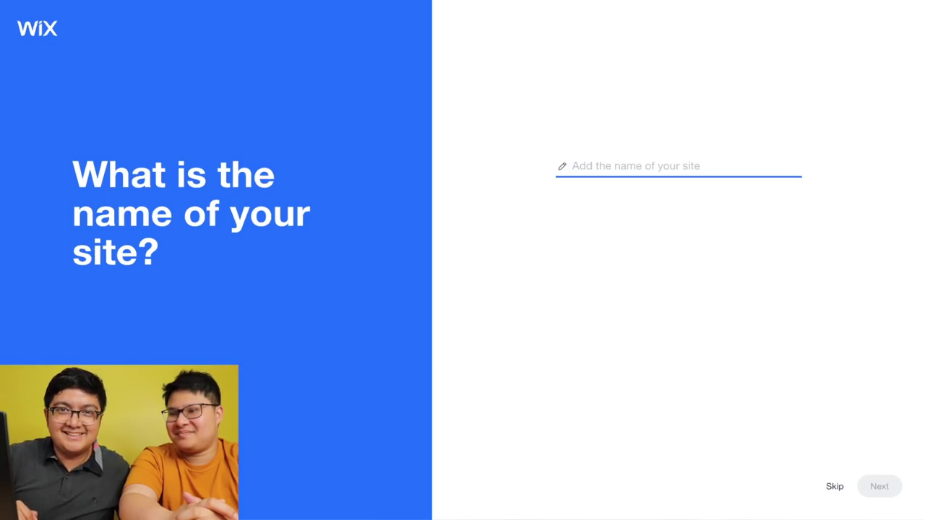
- Name the site 'Unbox Diaries' and paste the YouTube channel link to fetch its images
type("Unbox Diaries")
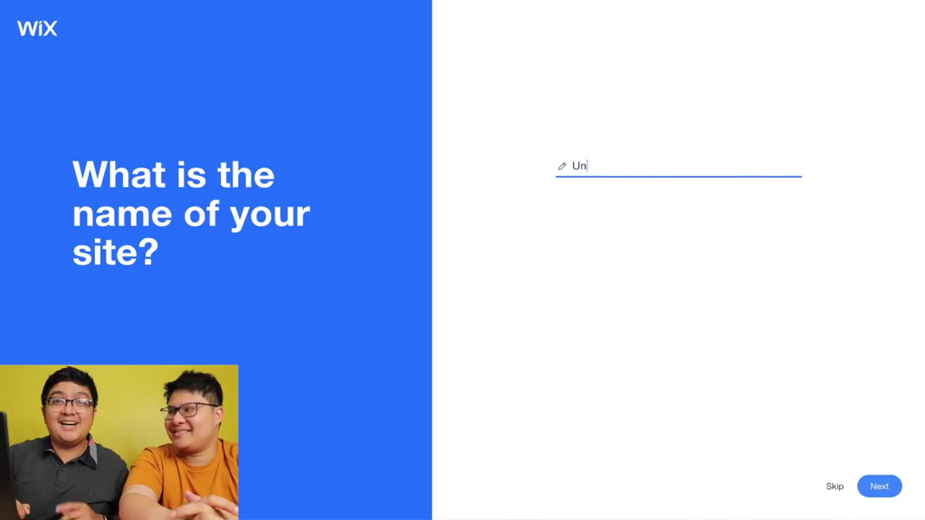
left_click(872, 477)
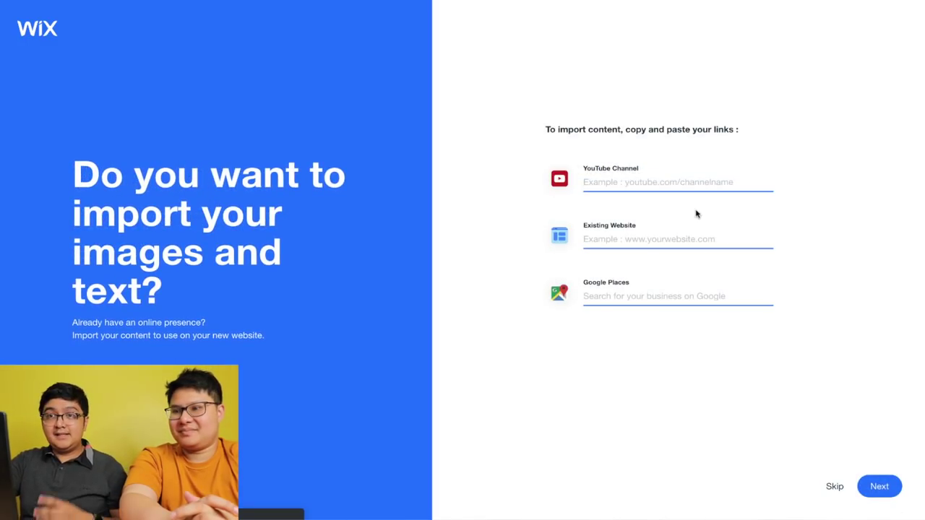
key("ctrl+v")
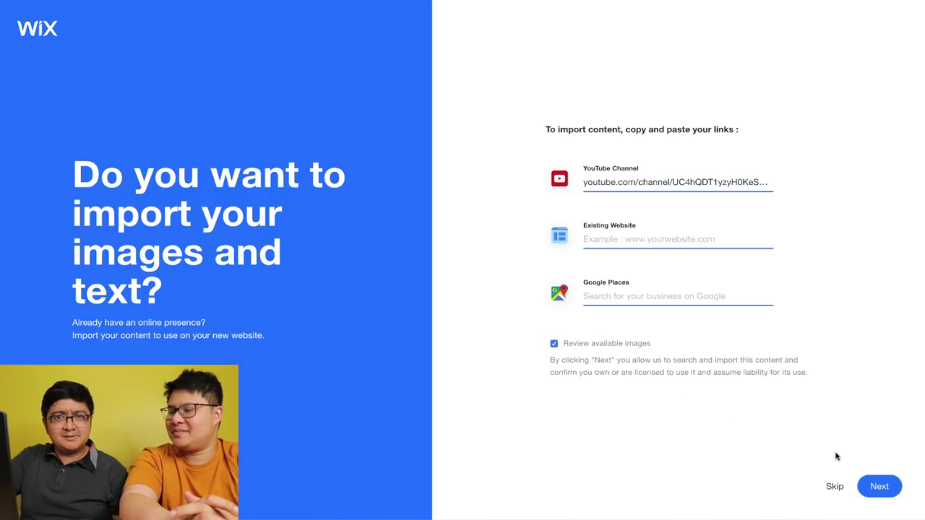
left_click(884, 487)
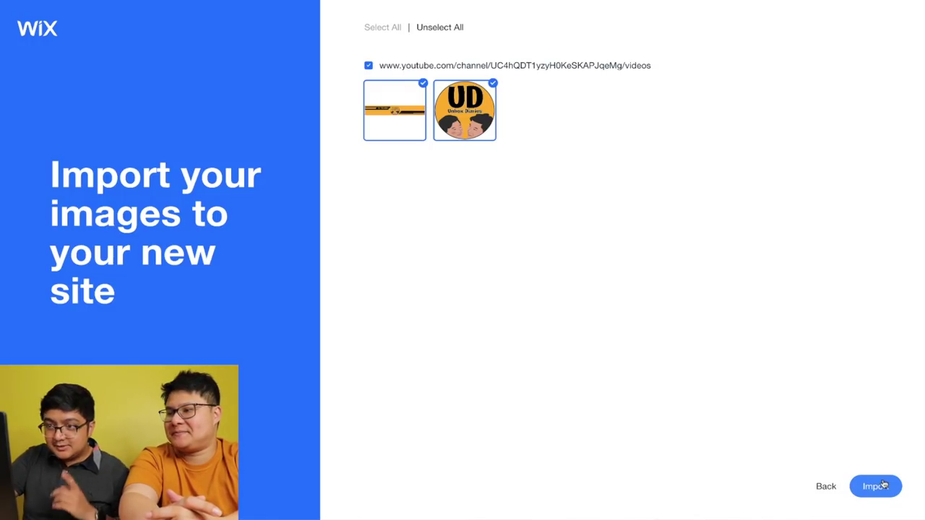
- Import the channel images and fill in the site's contact e-mail and phone number
left_click(877, 486)
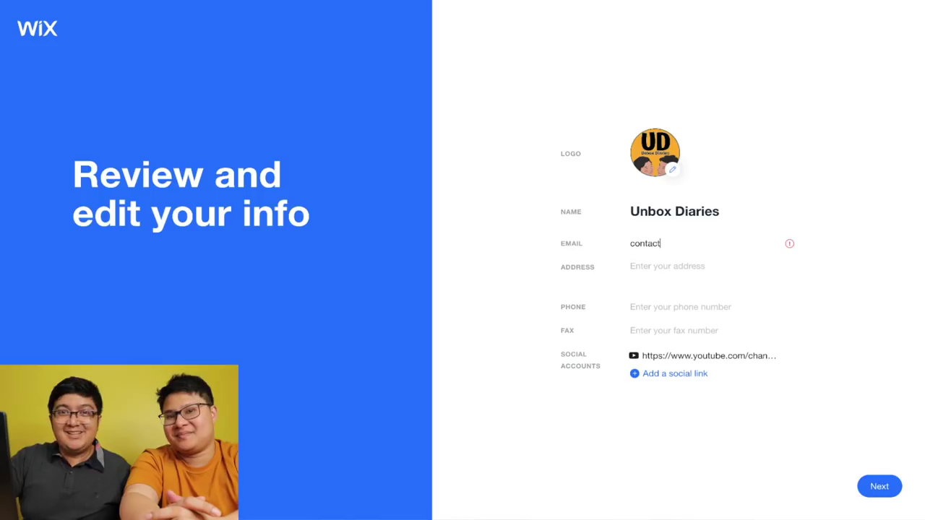
type("@unboxdiaries.com")
left_click(663, 308)
type("87000")
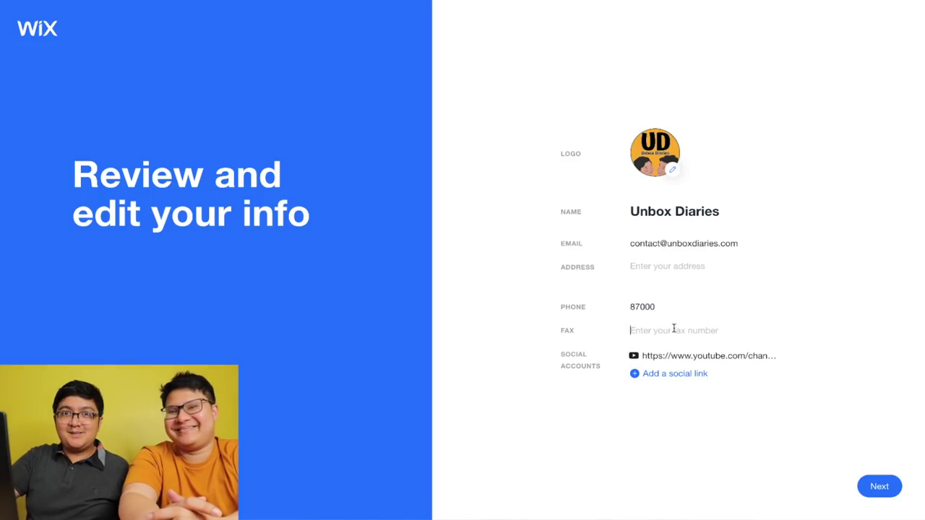
type("6")
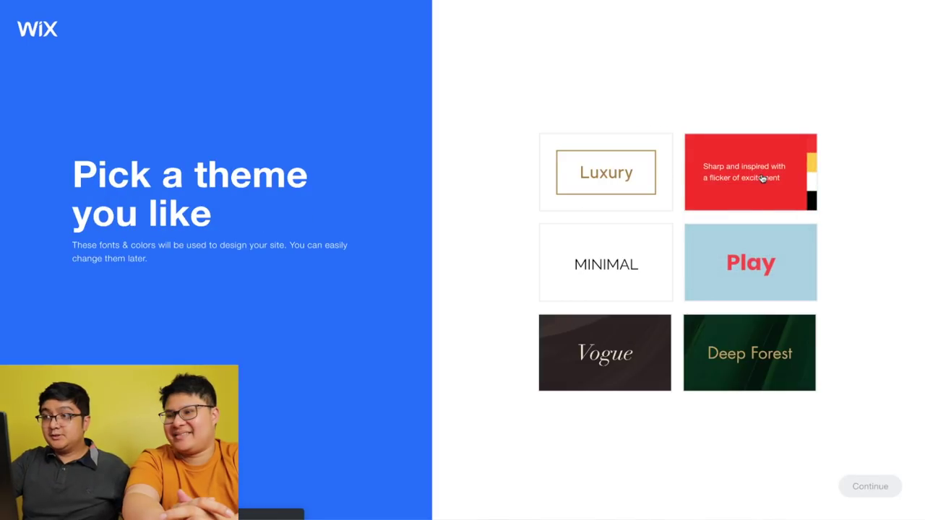
- Choose the Spark theme and generate a colour palette from the logo
left_click(764, 180)
left_click(859, 482)
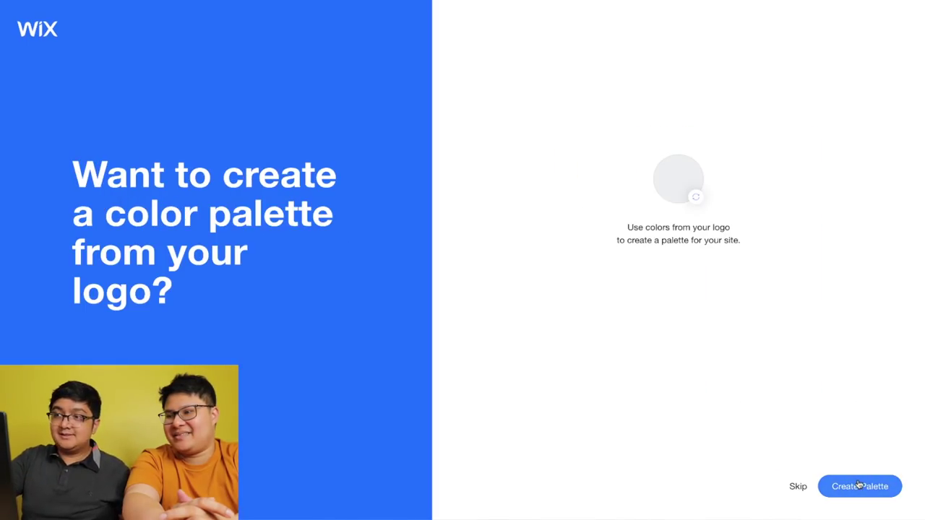
left_click(848, 484)
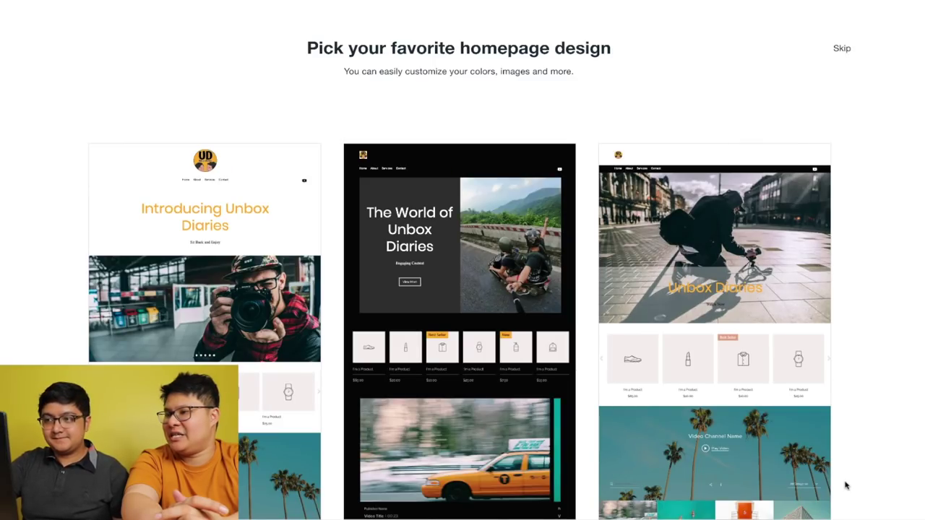
- Use the Introducing Unbox Diaries design and include the Videos and Quote pages, not About
mouse_move(199, 235)
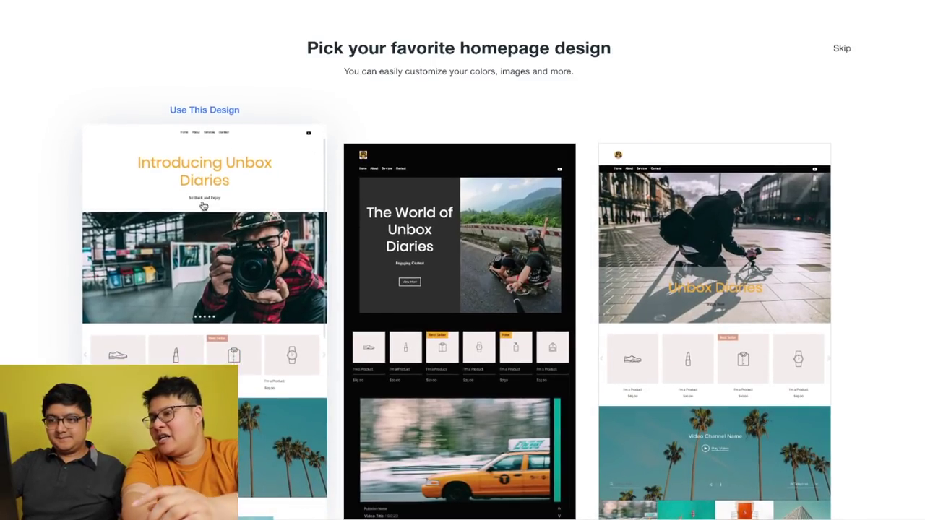
left_click(209, 114)
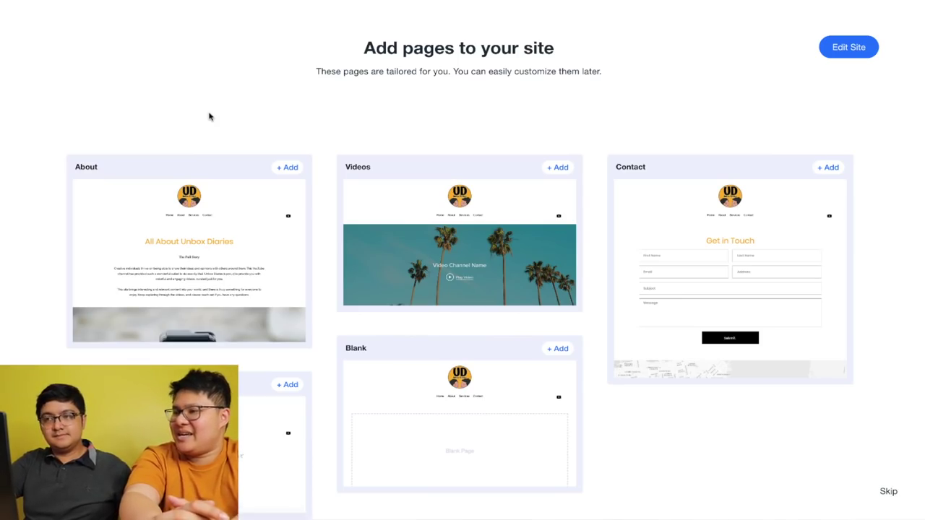
left_click(288, 167)
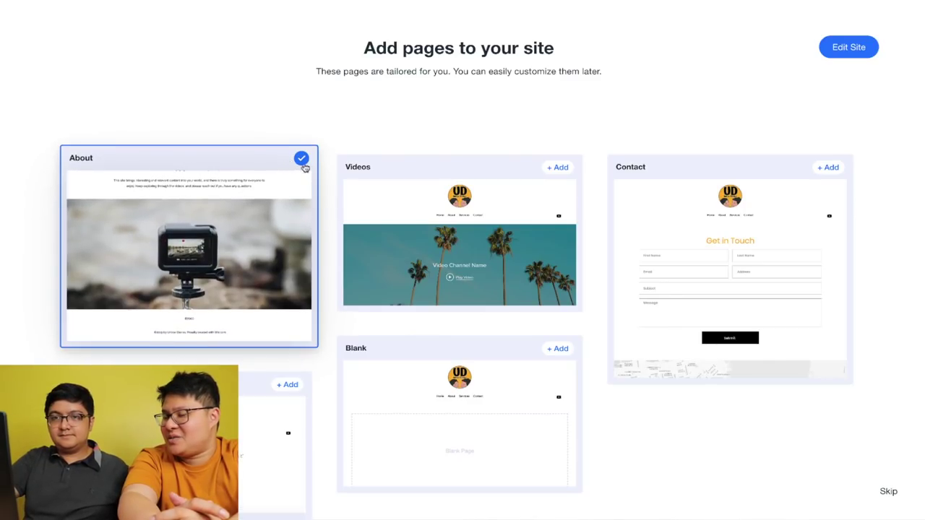
left_click(424, 188)
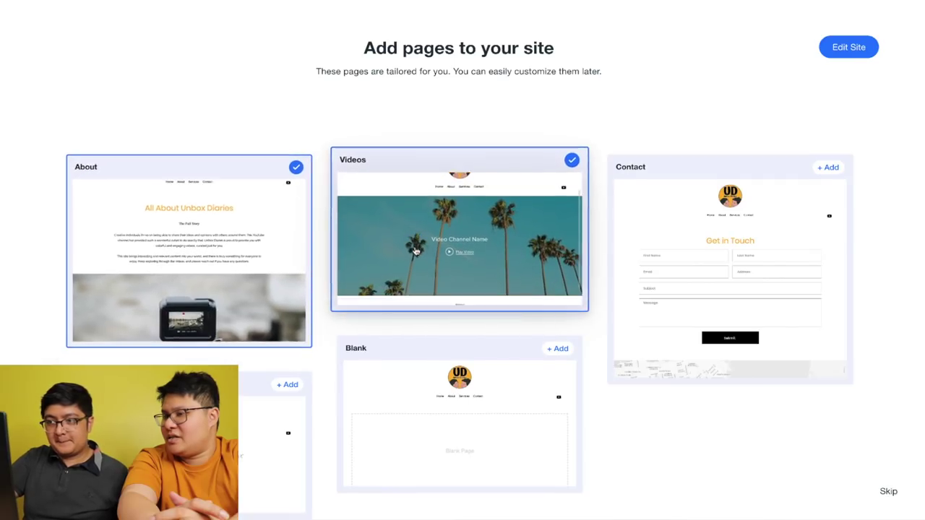
left_click(295, 185)
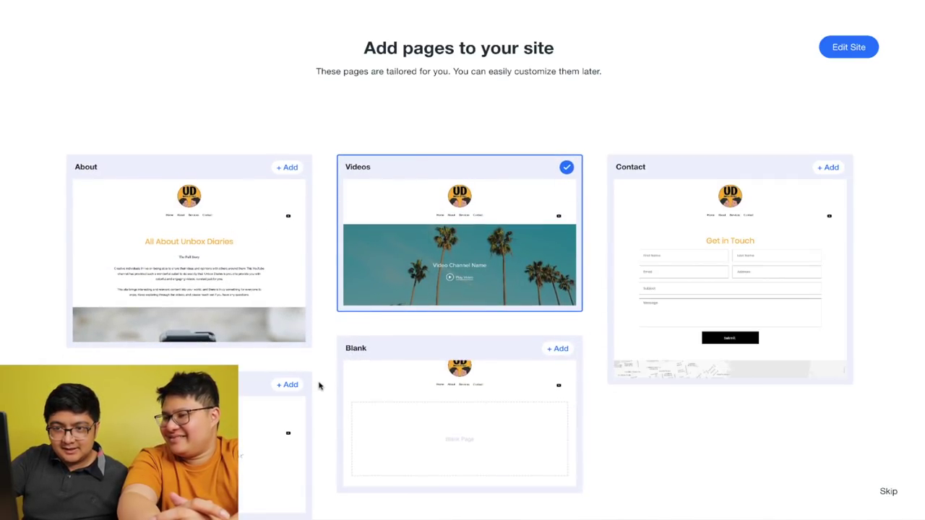
scroll(321, 384, "down", 1)
left_click(282, 366)
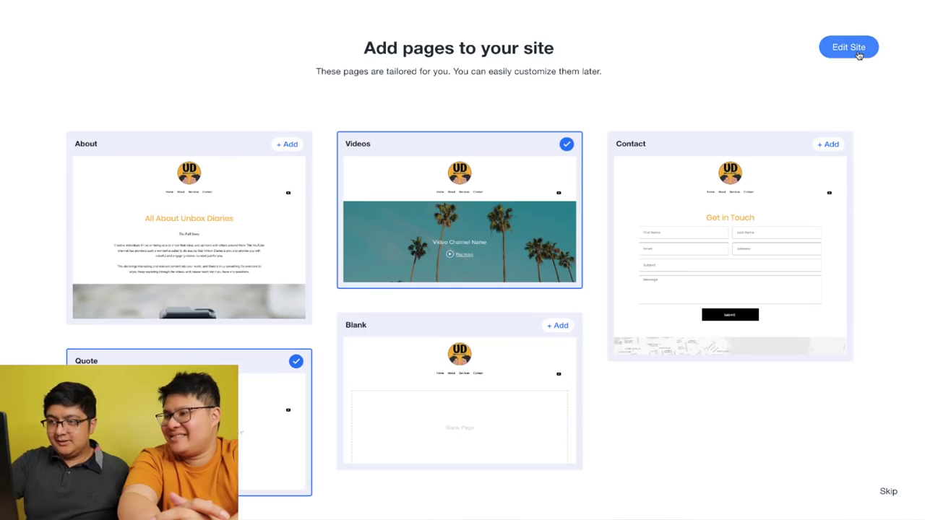
left_click(853, 49)
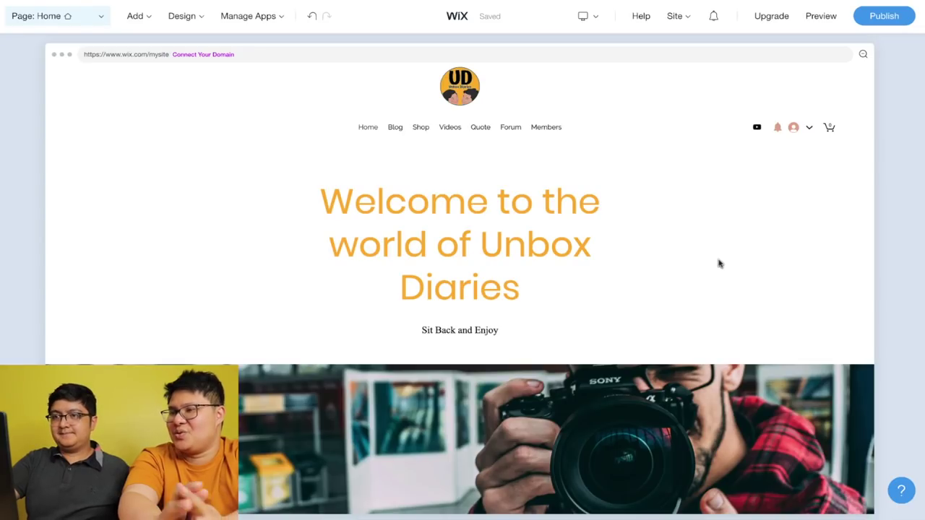
scroll(719, 264, "down", 6)
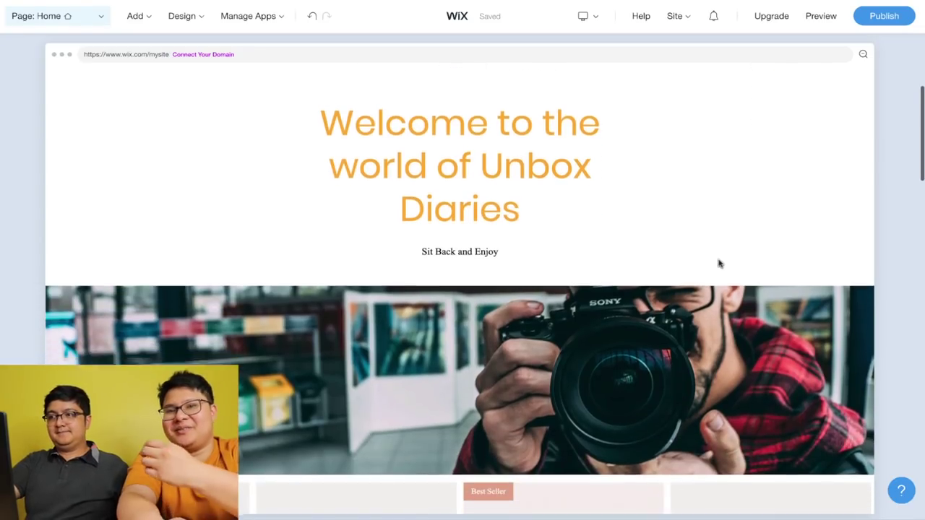
scroll(719, 264, "down", 6)
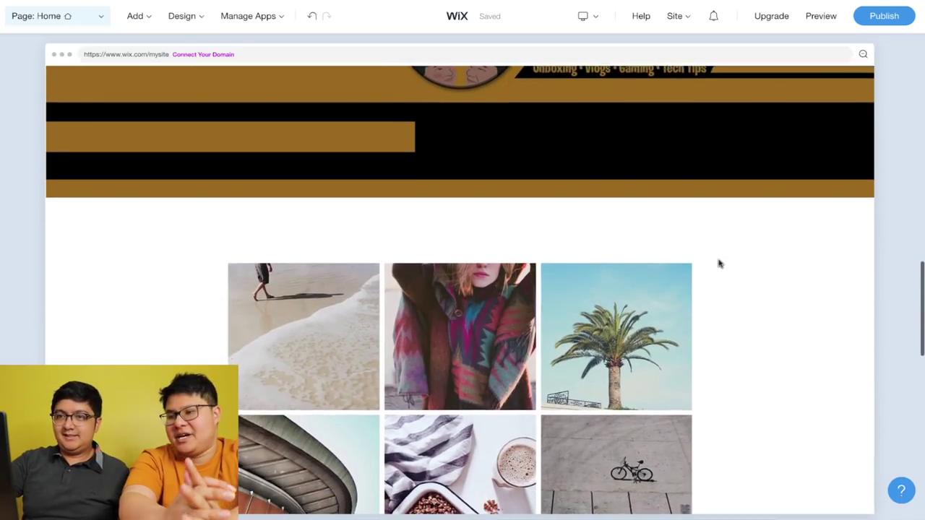
scroll(719, 264, "down", 5)
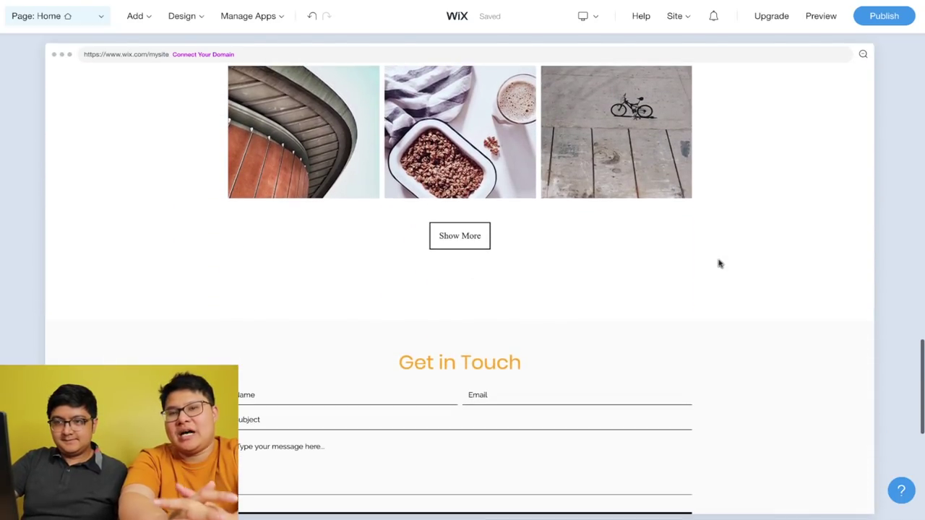
scroll(719, 263, "down", 2)
scroll(719, 264, "up", 8)
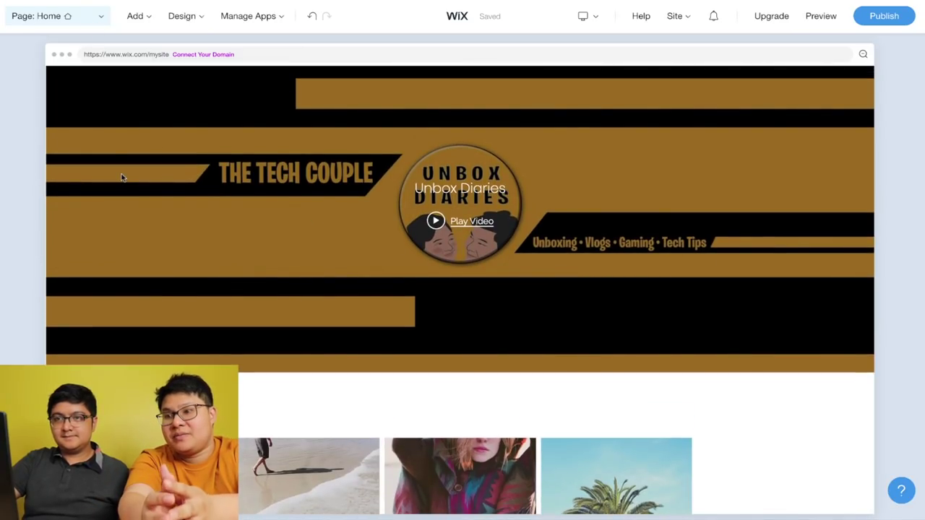
- Delete a homepage section and move the video section above the product gallery
left_click(252, 171)
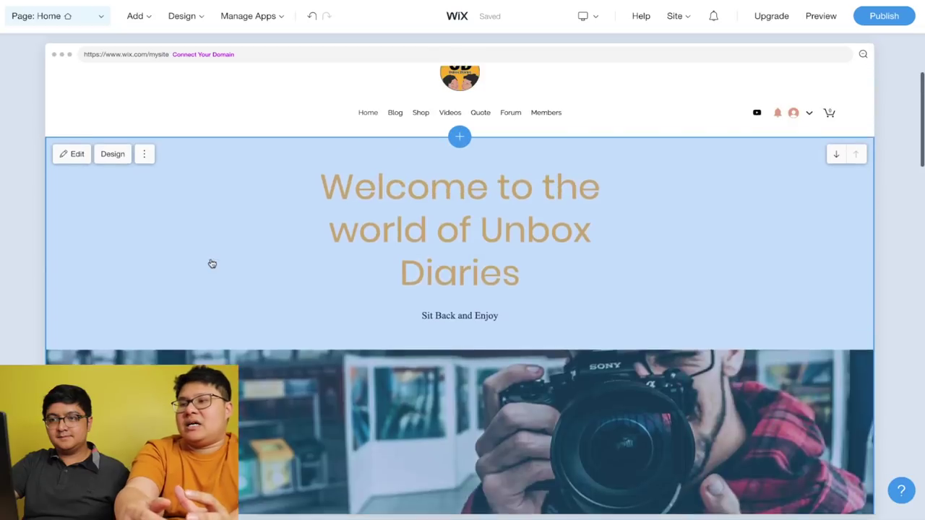
key("Delete")
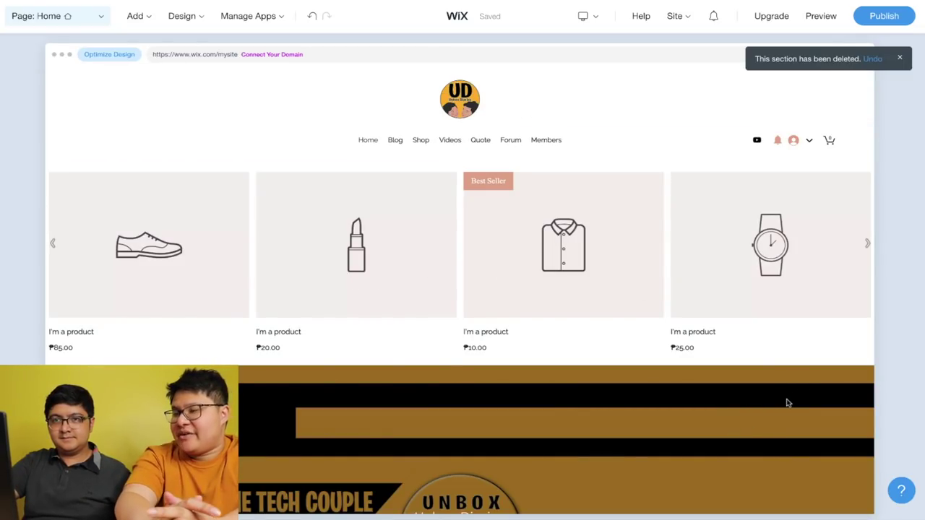
left_click(855, 385)
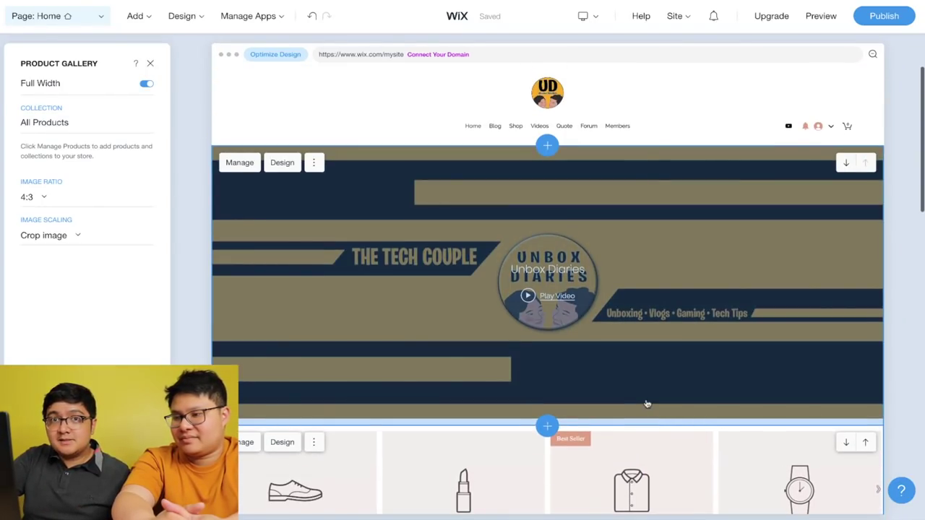
left_click(210, 264)
- Delete the Welcome section via its Section Actions menu and confirm
left_click(148, 187)
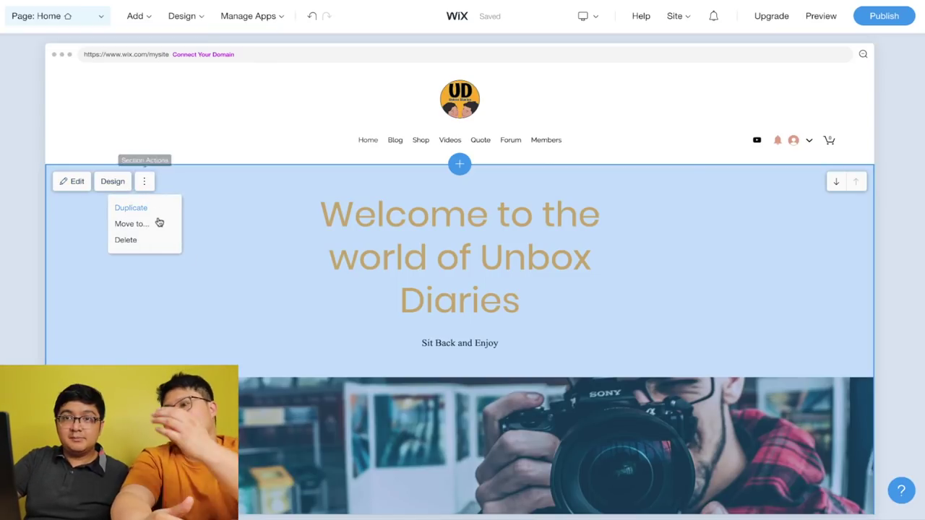
left_click(154, 241)
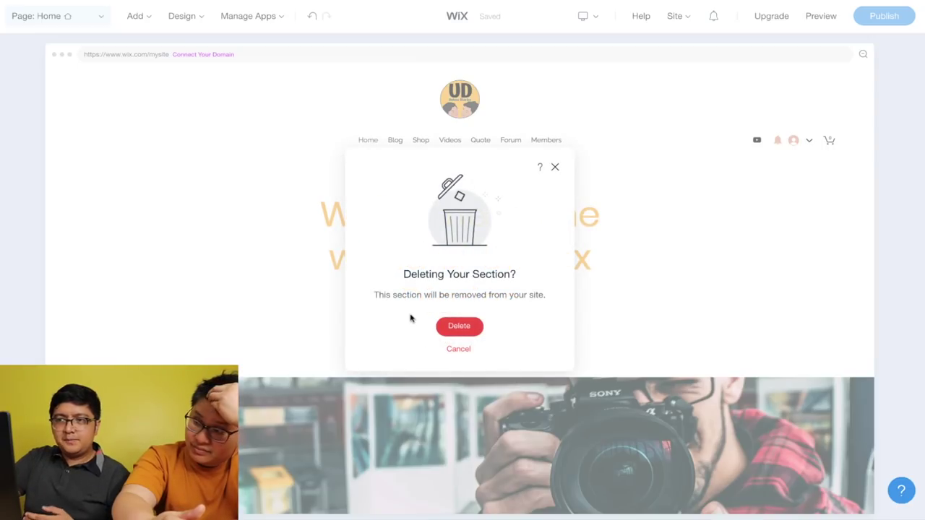
left_click(457, 326)
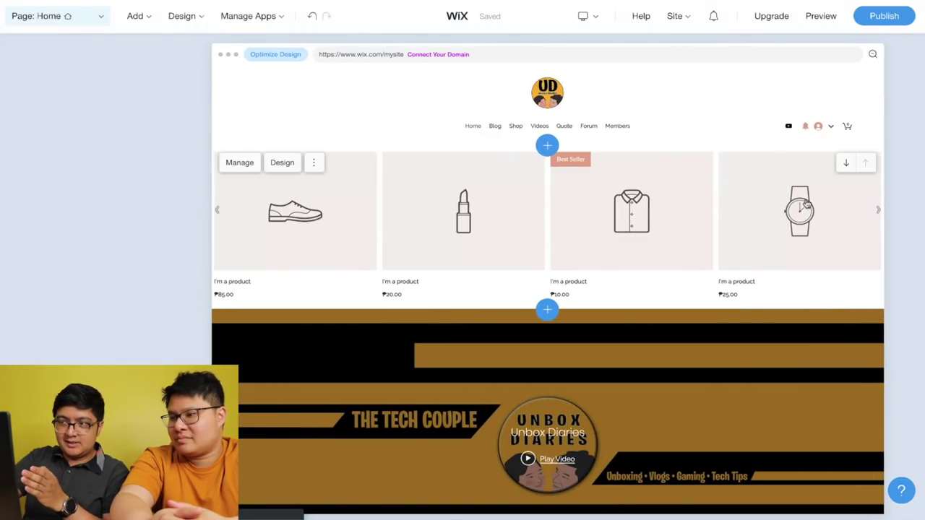
- Move the product gallery below the video section and apply the palm-tree layout with thumbnails
left_click(844, 165)
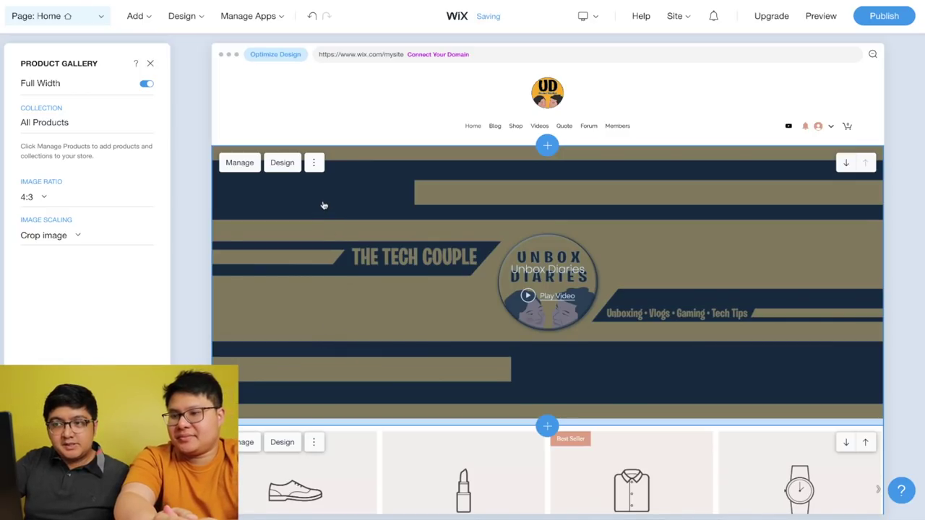
left_click(287, 168)
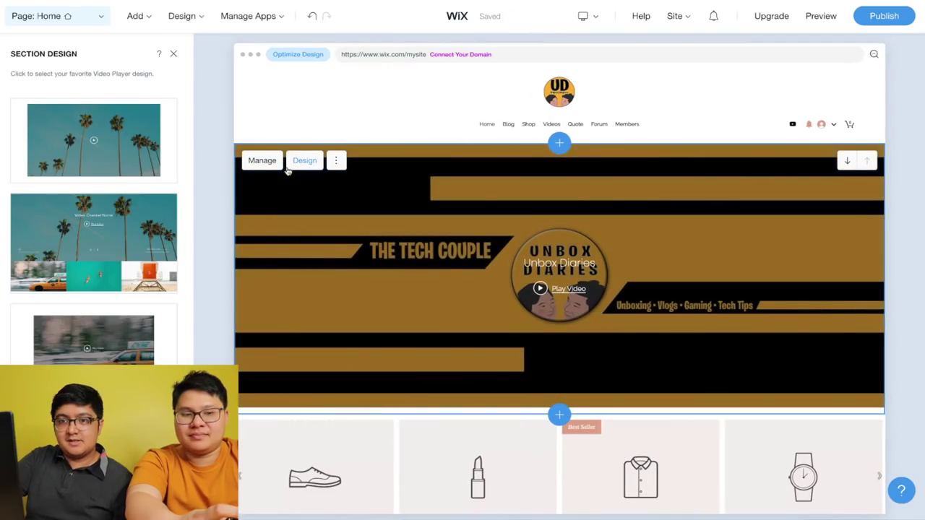
scroll(145, 231, "down", 5)
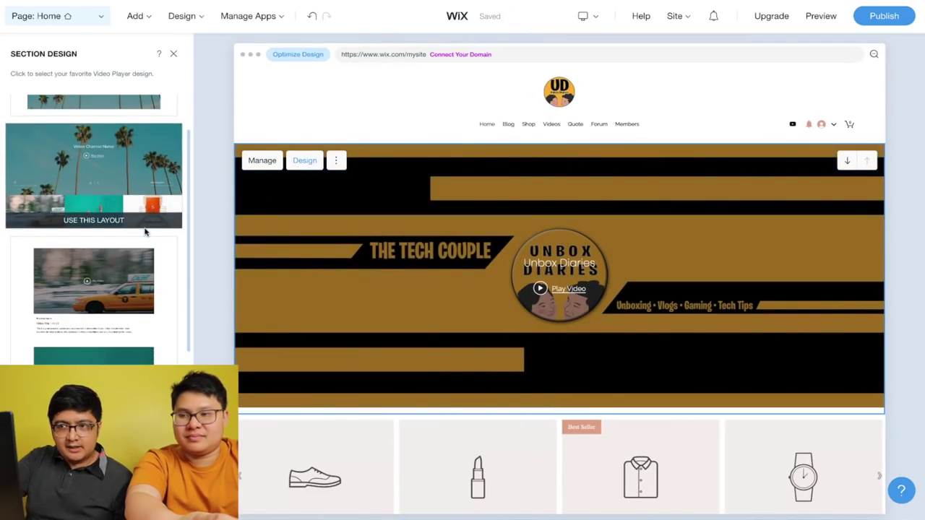
scroll(144, 232, "down", 4)
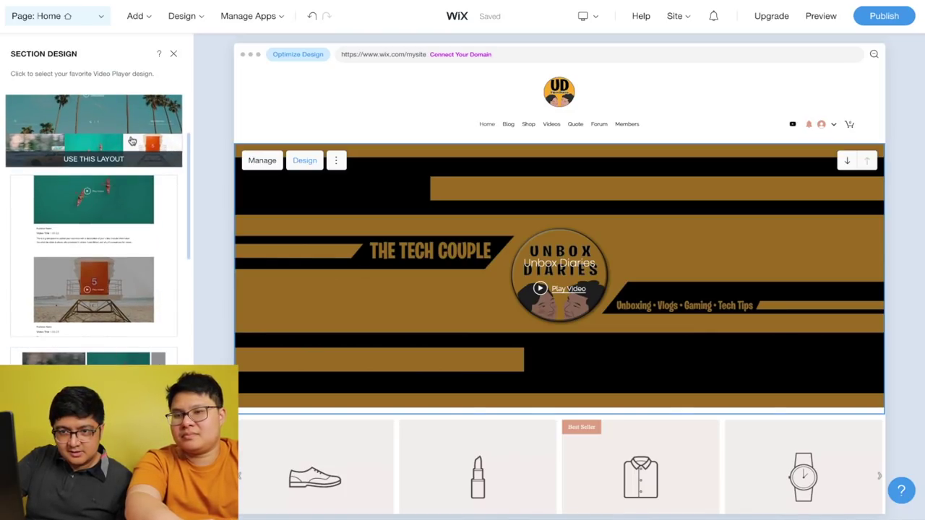
left_click(132, 142)
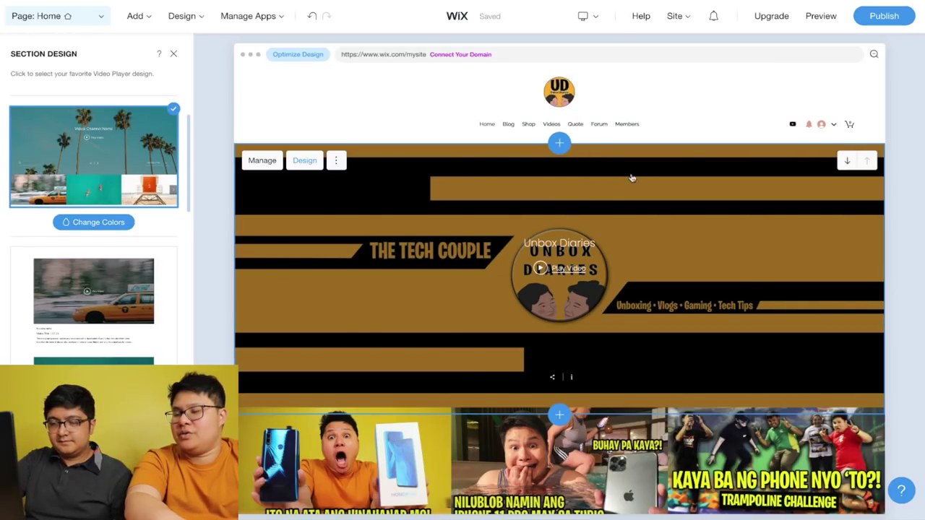
- Dismiss the site-saved notice and scroll through the rest of the homepage
scroll(618, 177, "down", 3)
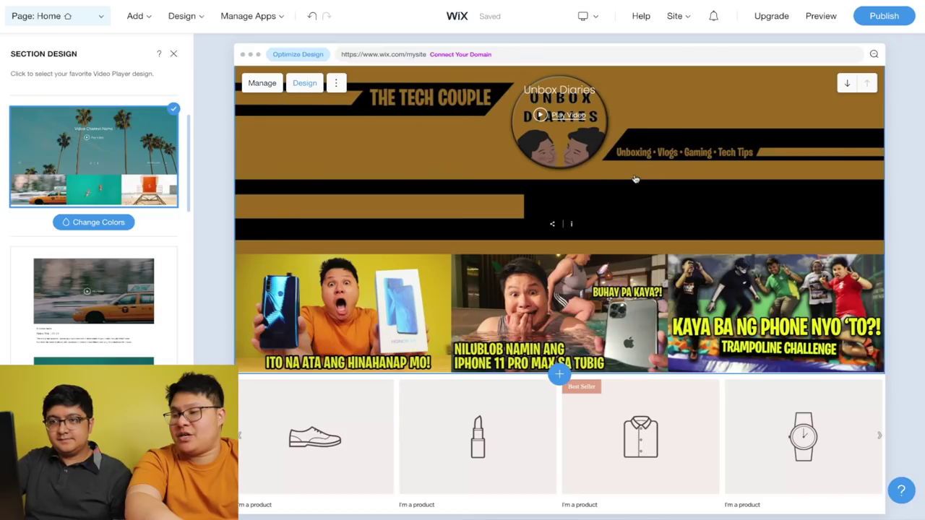
scroll(636, 179, "down", 1)
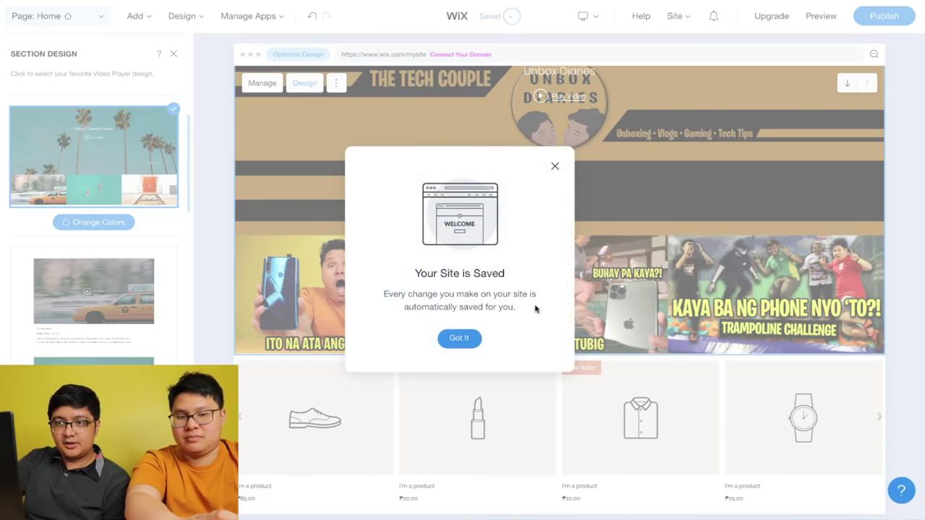
left_click(460, 339)
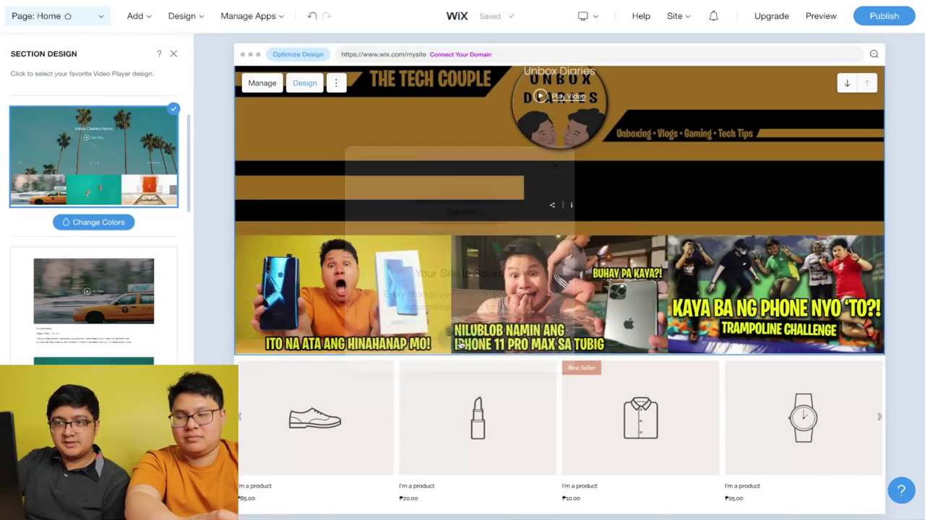
scroll(575, 375, "down", 3)
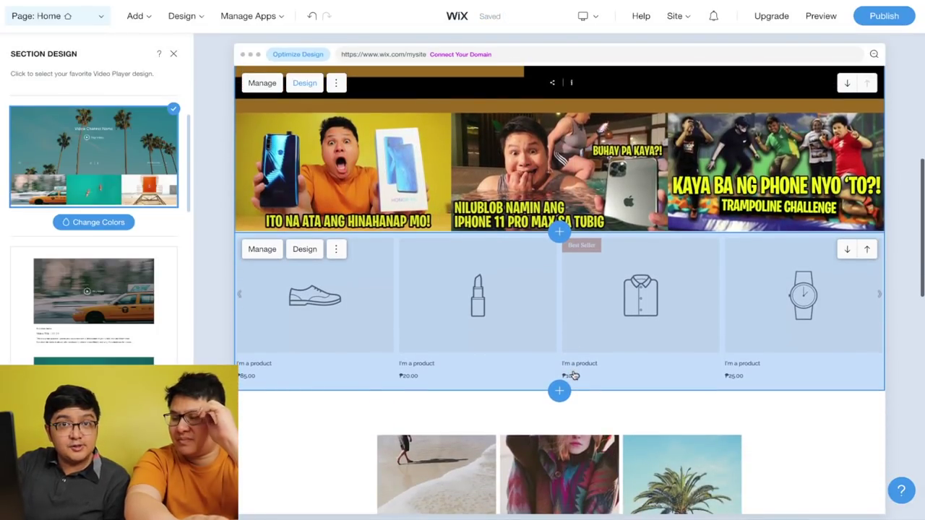
scroll(575, 375, "down", 3)
scroll(575, 375, "down", 2)
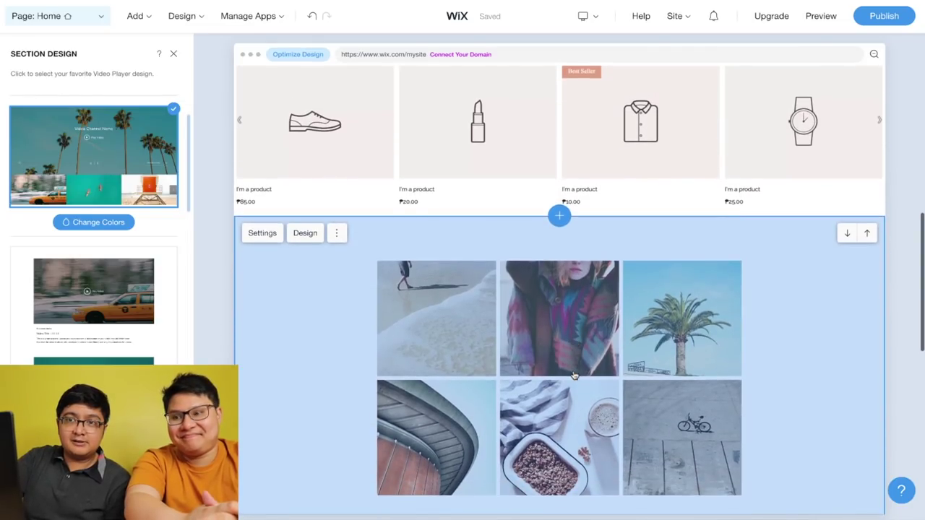
scroll(575, 375, "down", 3)
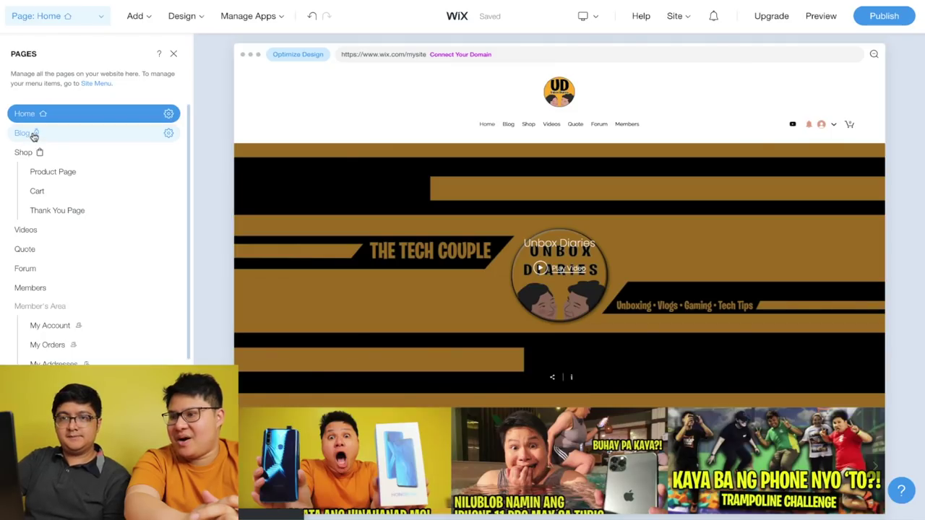
- From the Pages list, go past the Blog page and load the Videos page
left_click(31, 134)
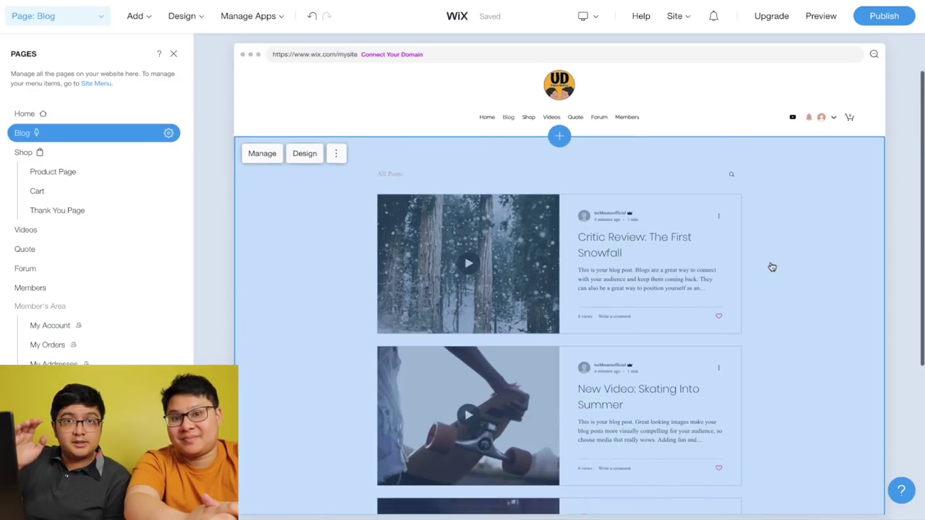
scroll(771, 267, "down", 3)
scroll(770, 267, "up", 3)
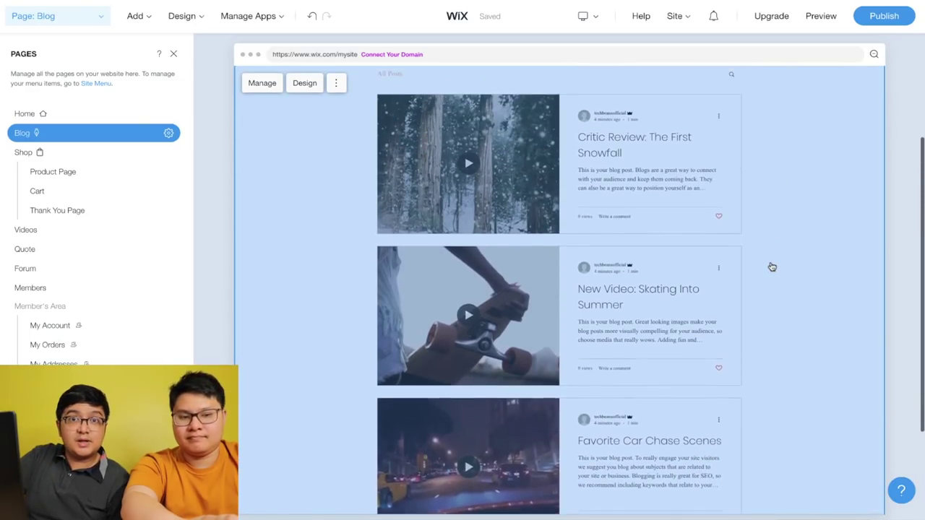
left_click(51, 230)
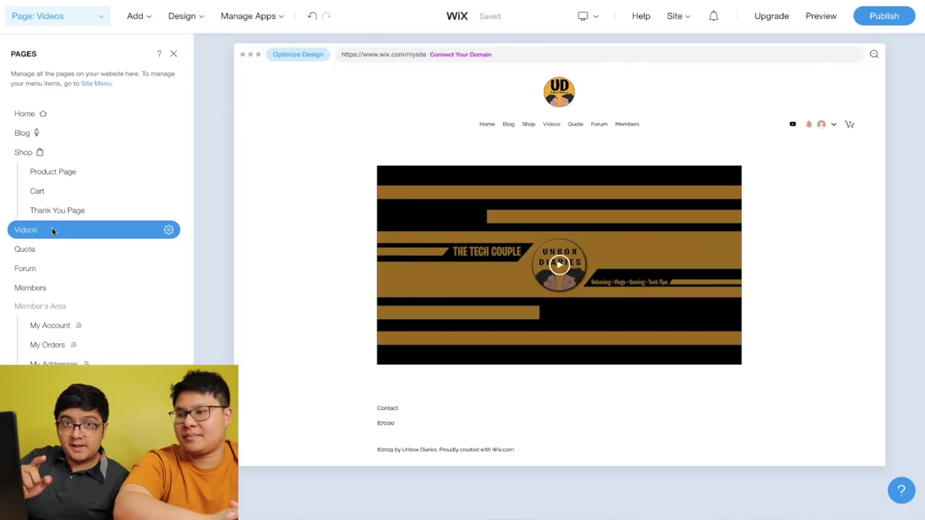
- Give the Videos page video section the second, full-width channel layout with a thumbnail row
left_click(336, 162)
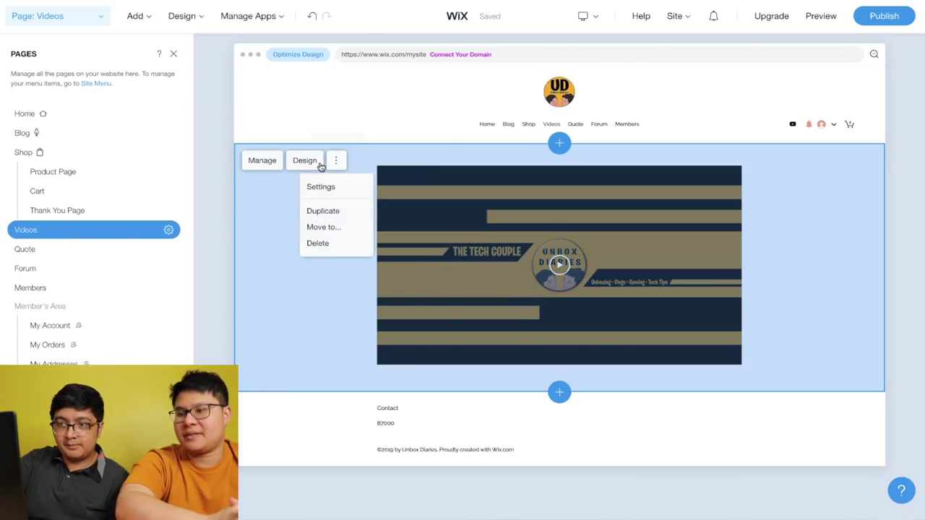
left_click(307, 162)
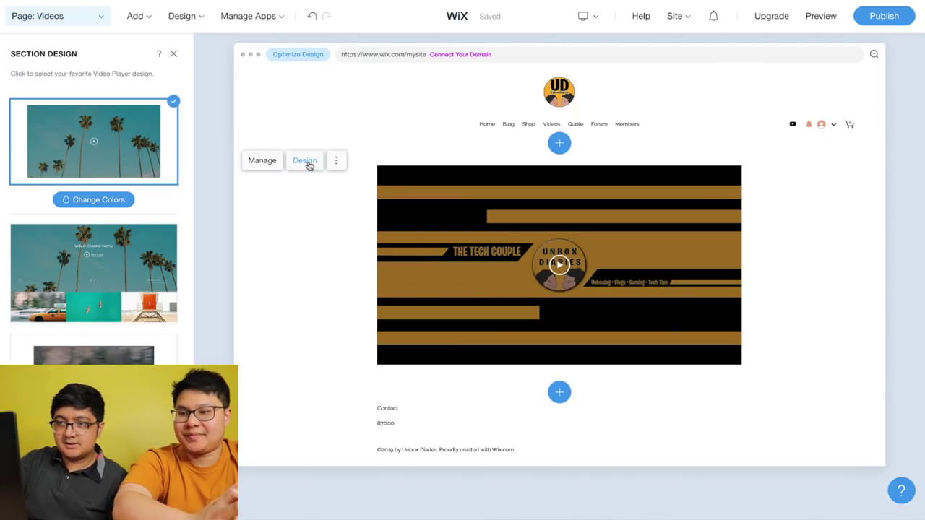
mouse_move(134, 272)
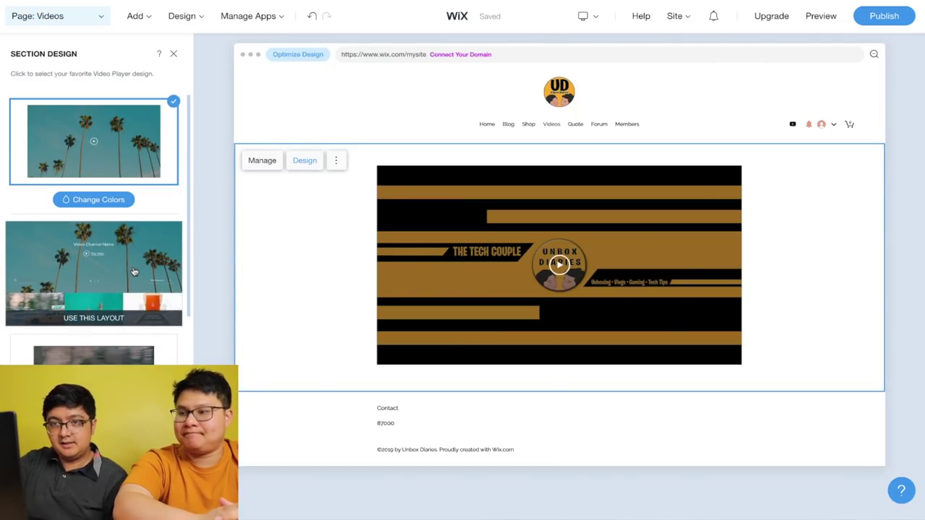
left_click(134, 271)
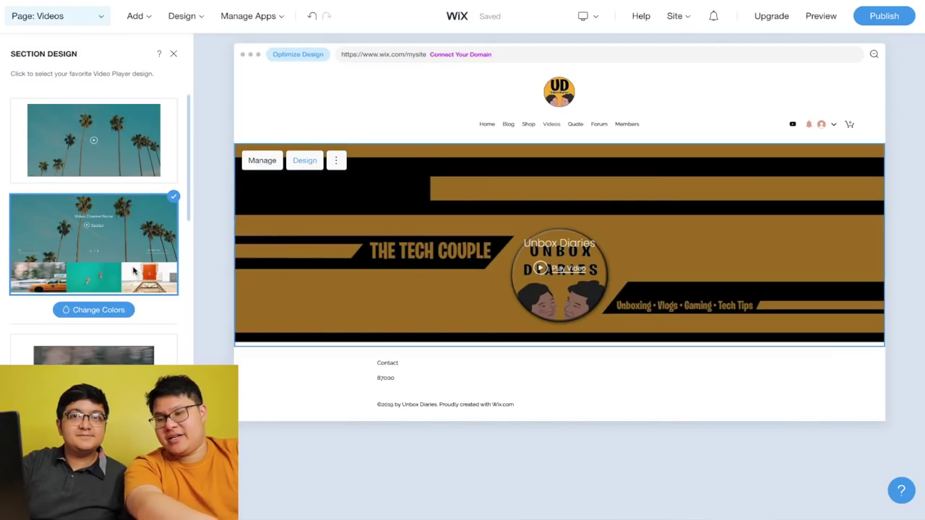
scroll(343, 318, "down", 2)
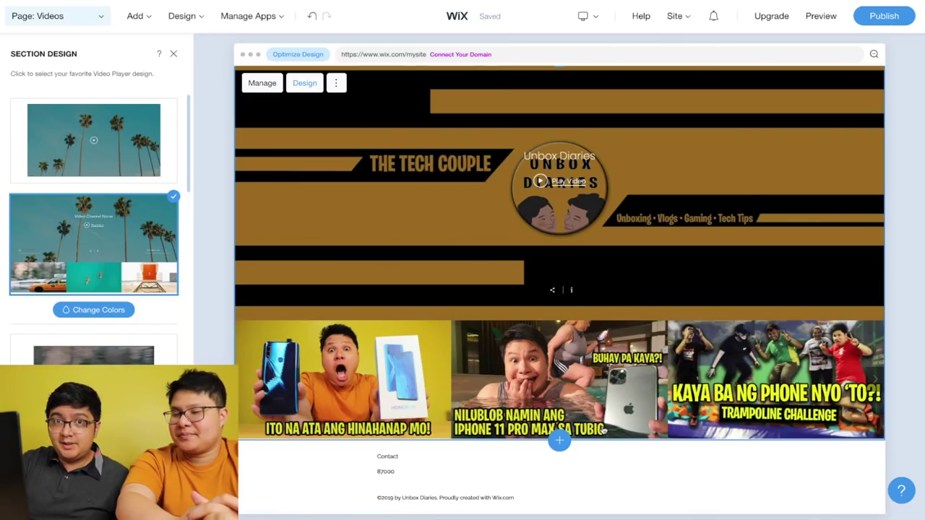
- Publish the site to the free wixsite.com/unboxdiaries address and view the live homepage
left_click(884, 16)
left_click(492, 406)
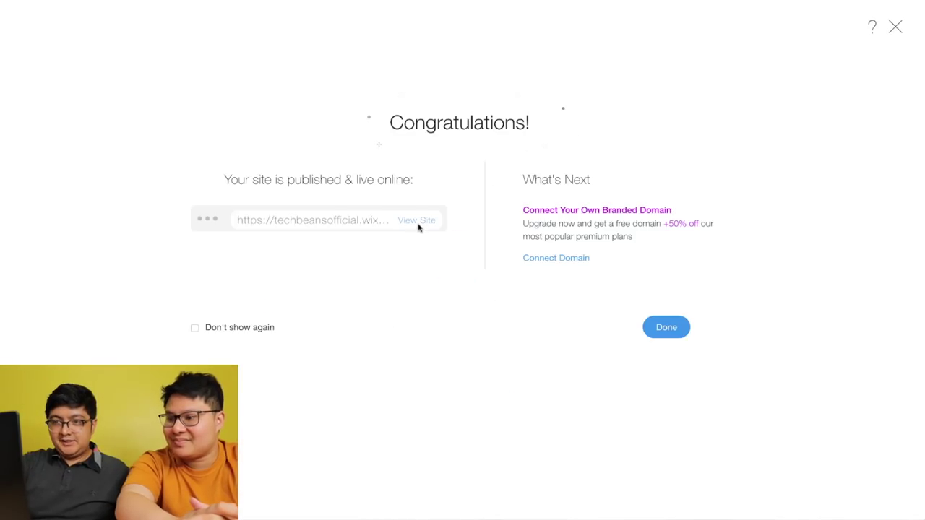
left_click(416, 221)
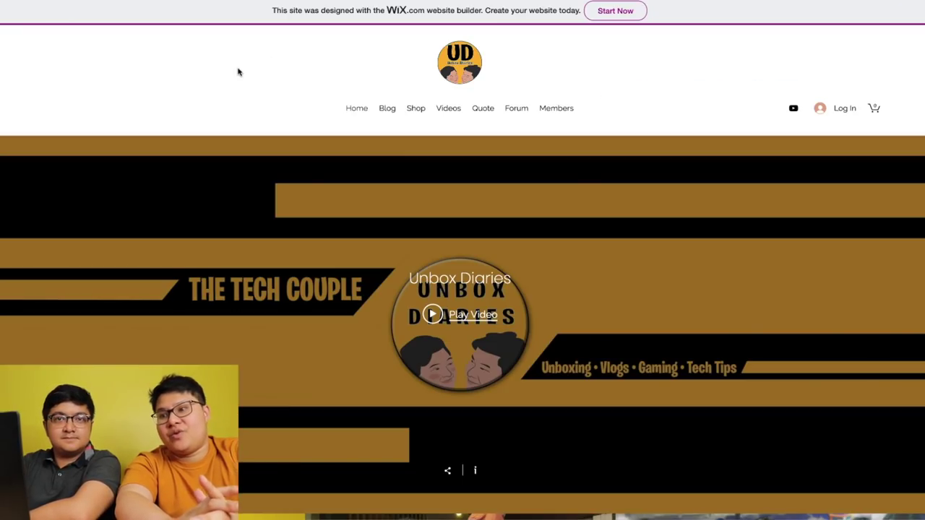
- Browse the live homepage and load the HONOR 9X video into the channel player
scroll(238, 71, "down", 5)
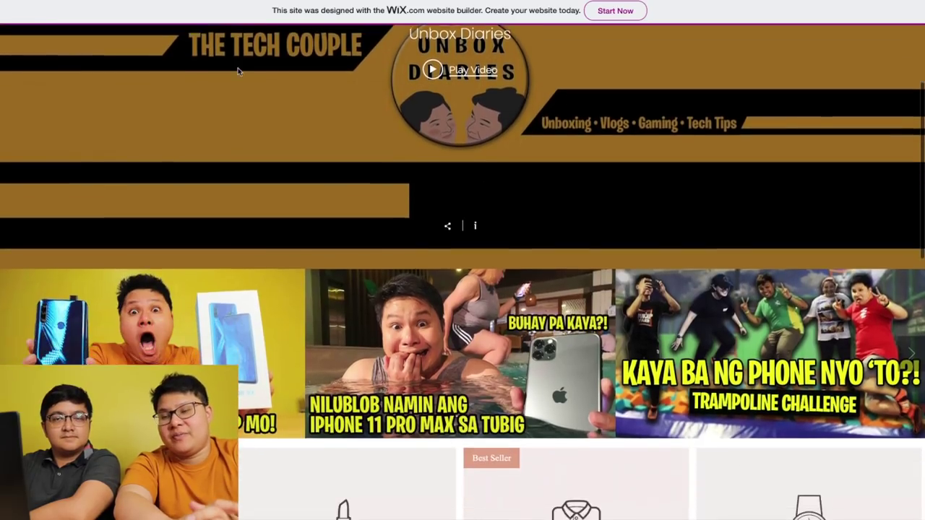
scroll(239, 71, "down", 5)
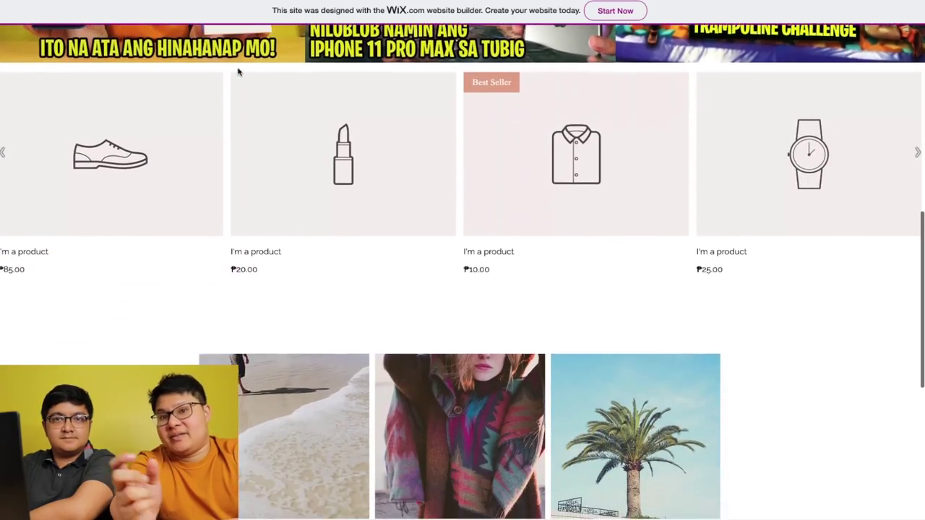
scroll(238, 71, "down", 5)
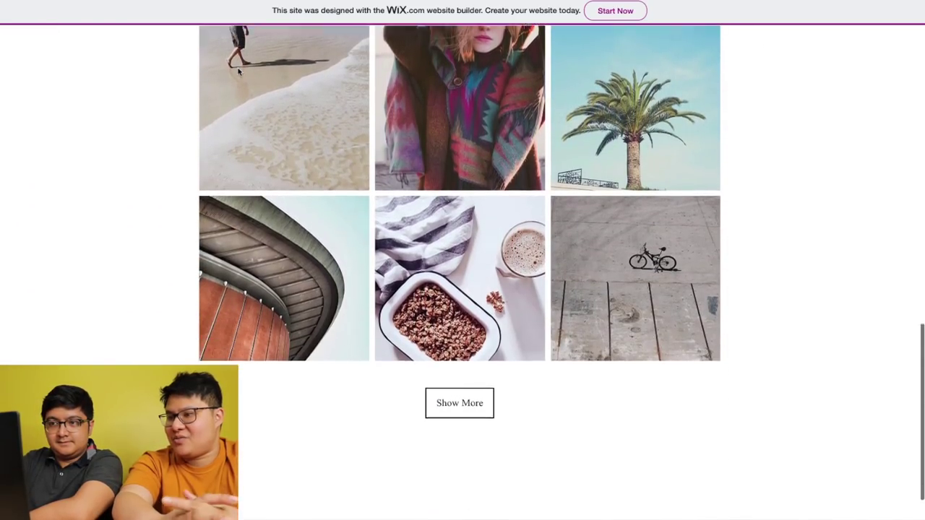
scroll(239, 72, "up", 7)
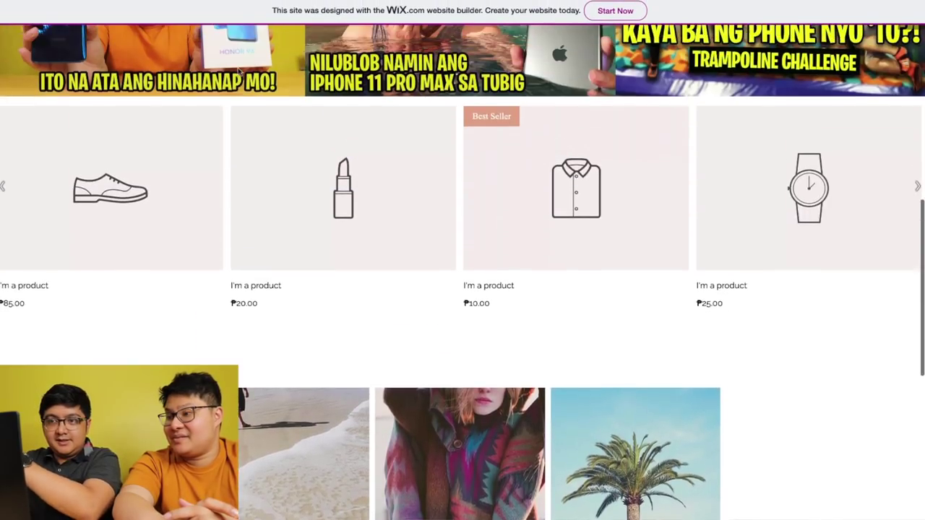
scroll(238, 70, "up", 3)
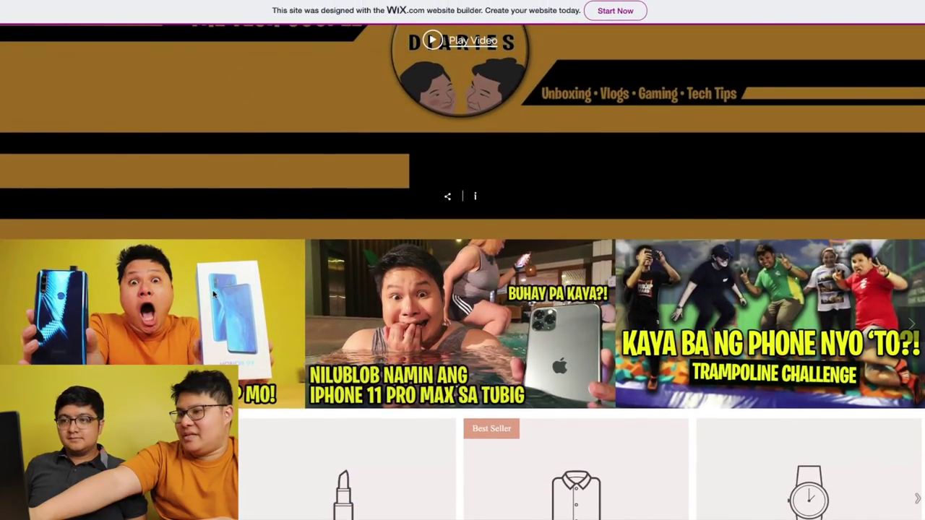
left_click(214, 347)
scroll(513, 242, "up", 2)
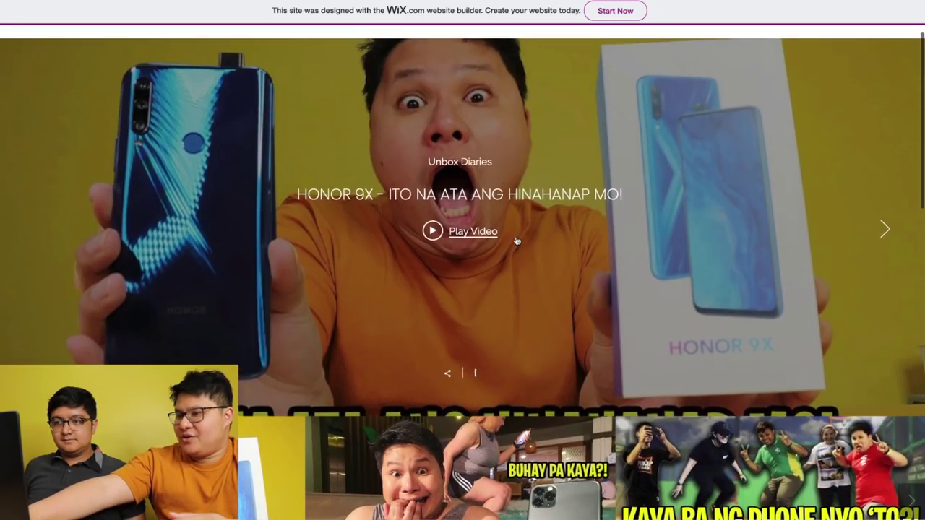
- Play HONOR 9X in the viewer, then advance through iPhone 11 Pro Max, Trampoline Challenge and the next video
left_click(465, 237)
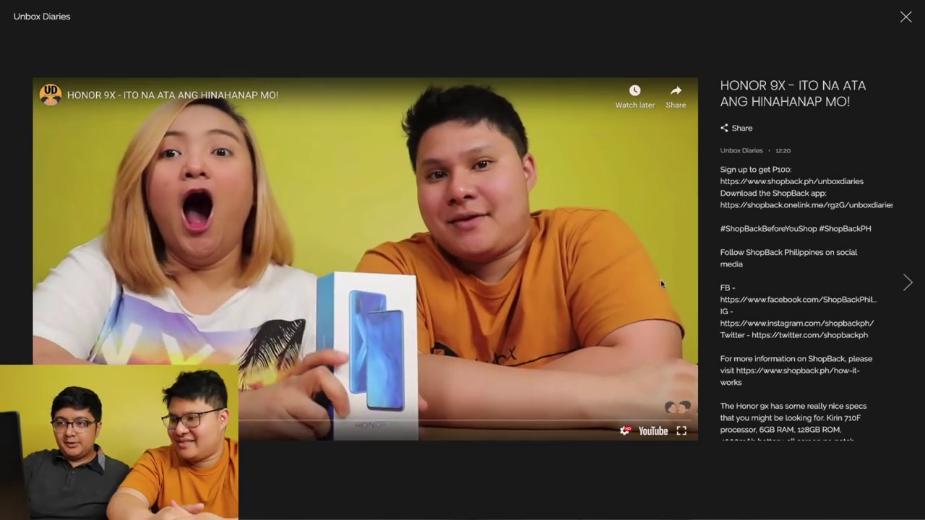
left_click(908, 284)
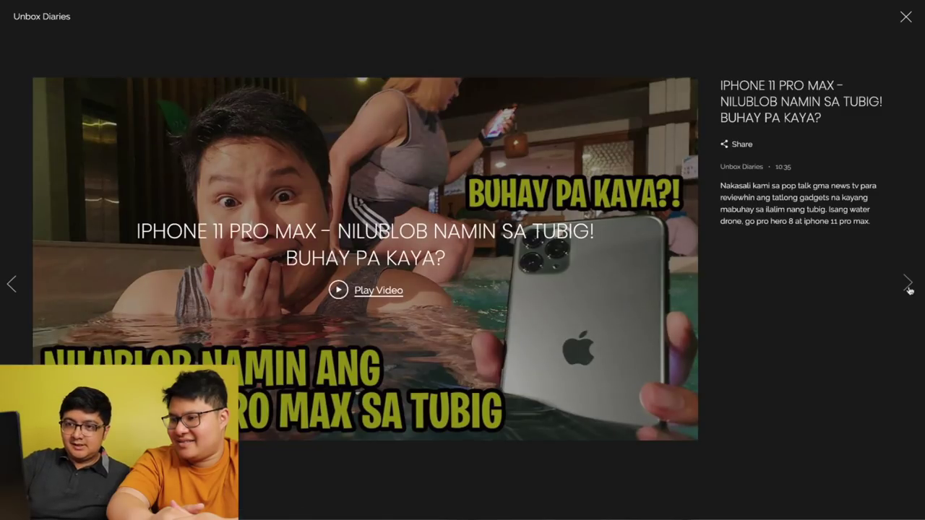
left_click(908, 284)
left_click(908, 285)
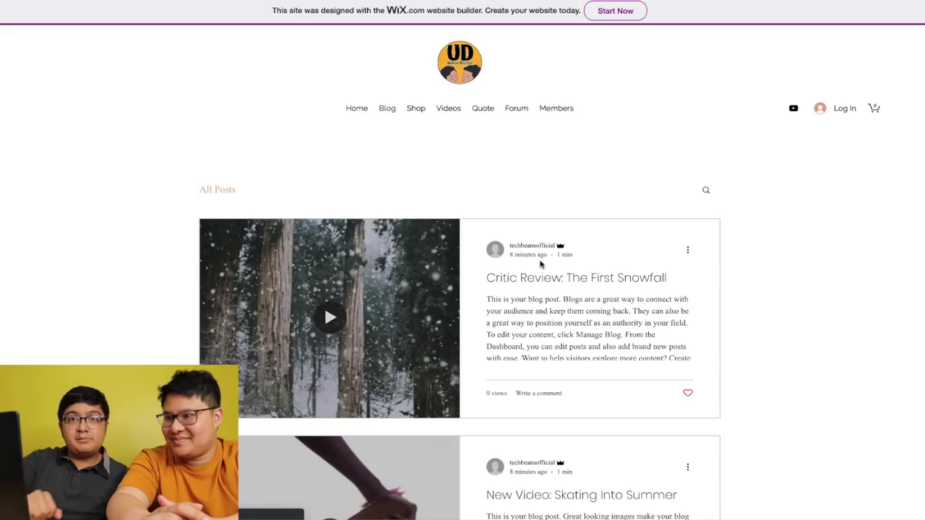
scroll(542, 265, "down", 2)
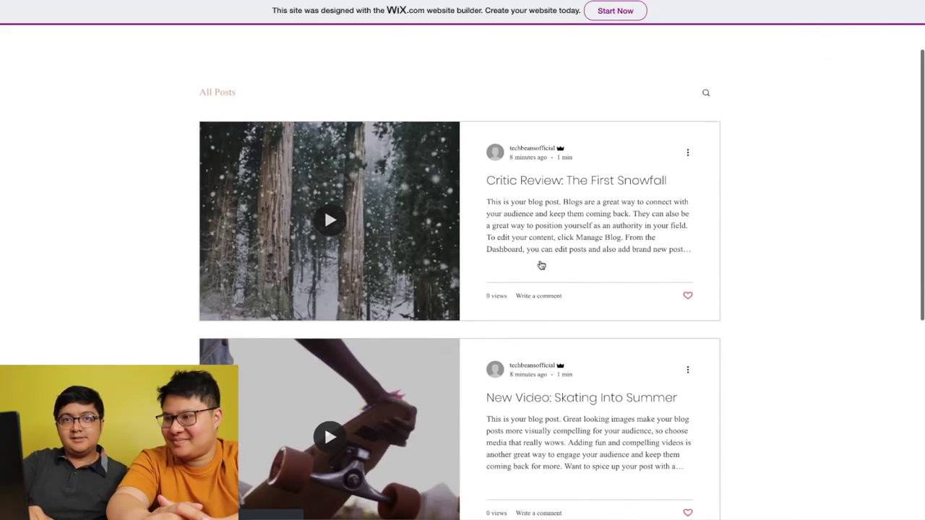
scroll(494, 267, "down", 5)
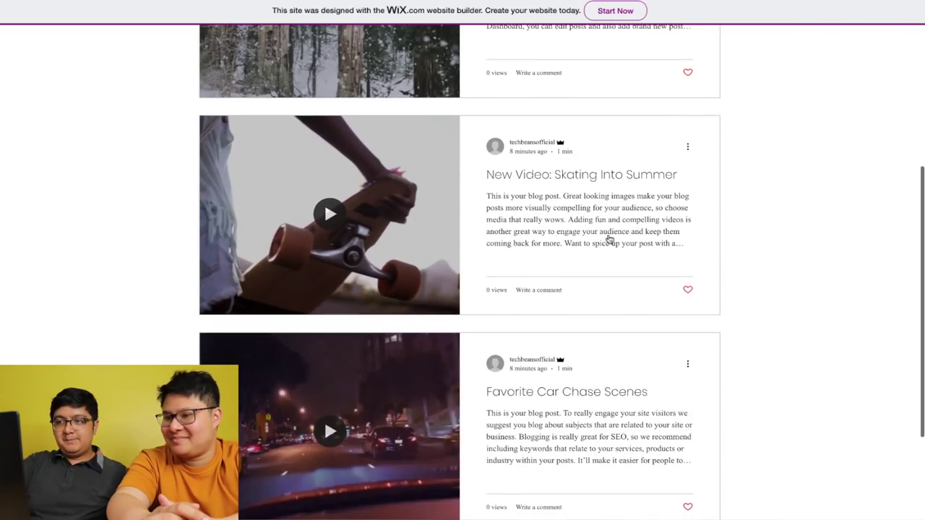
scroll(377, 225, "down", 4)
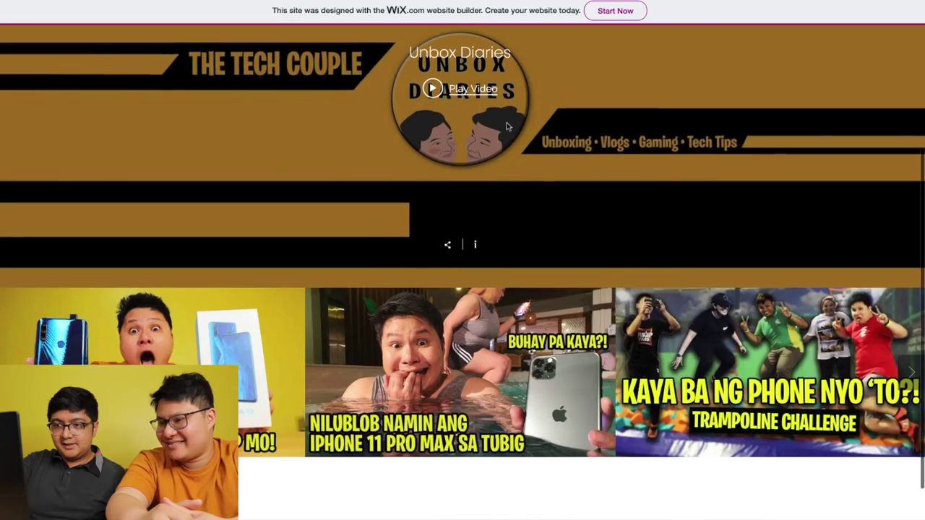
- Page the video thumbnail gallery forward twice to reach its last set of videos
scroll(506, 127, "down", 1)
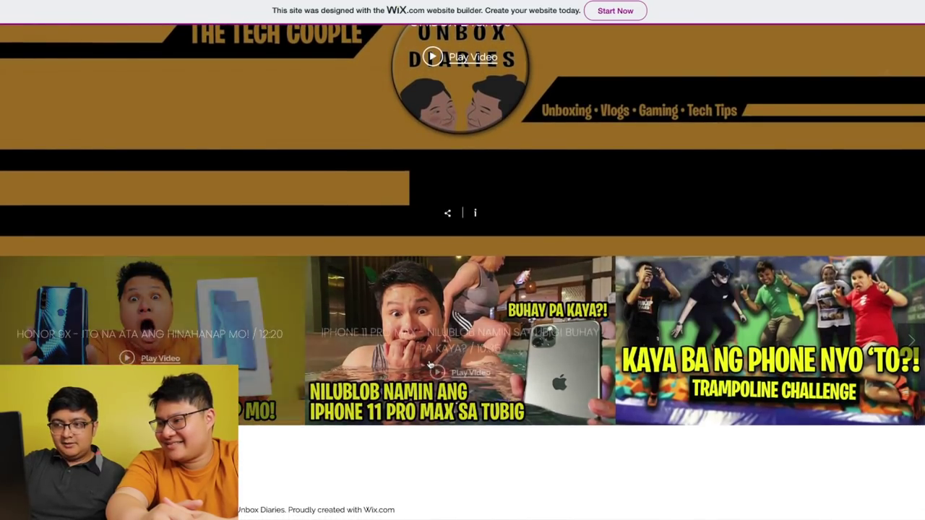
mouse_move(433, 363)
mouse_move(730, 385)
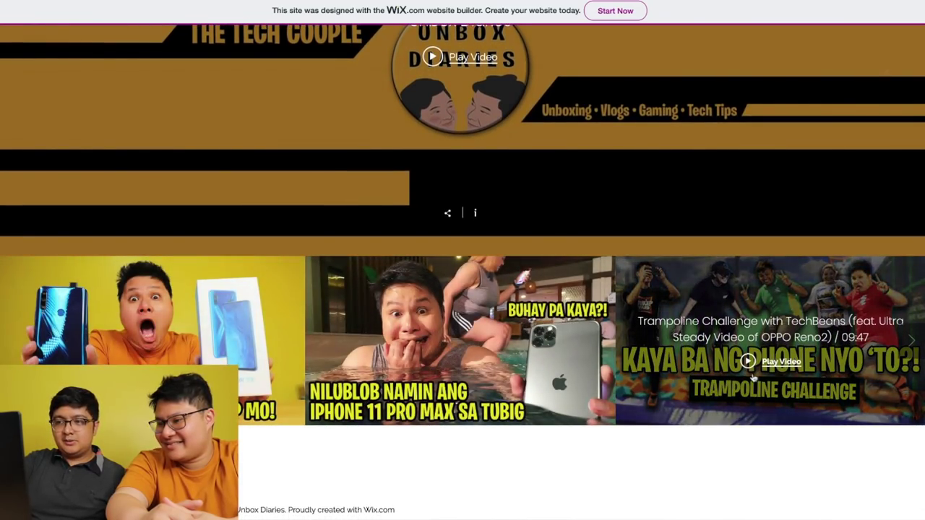
left_click(911, 341)
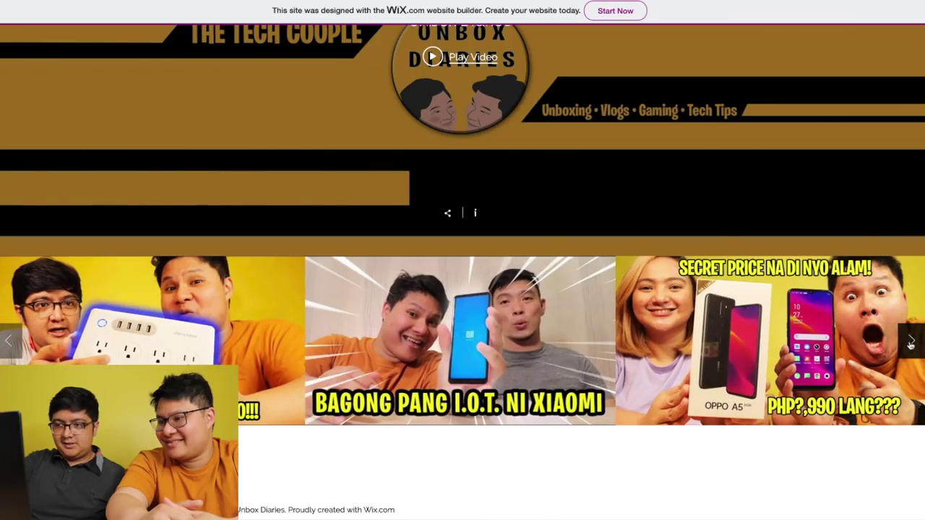
left_click(911, 342)
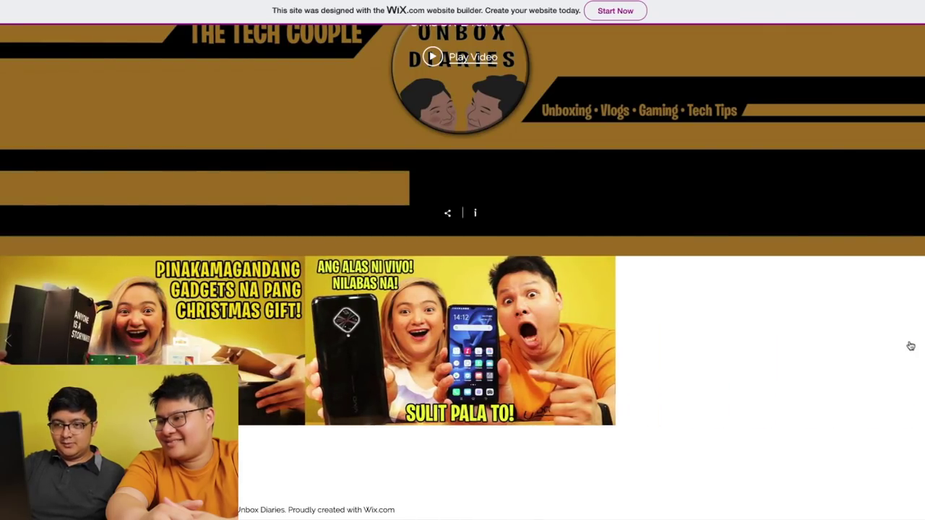